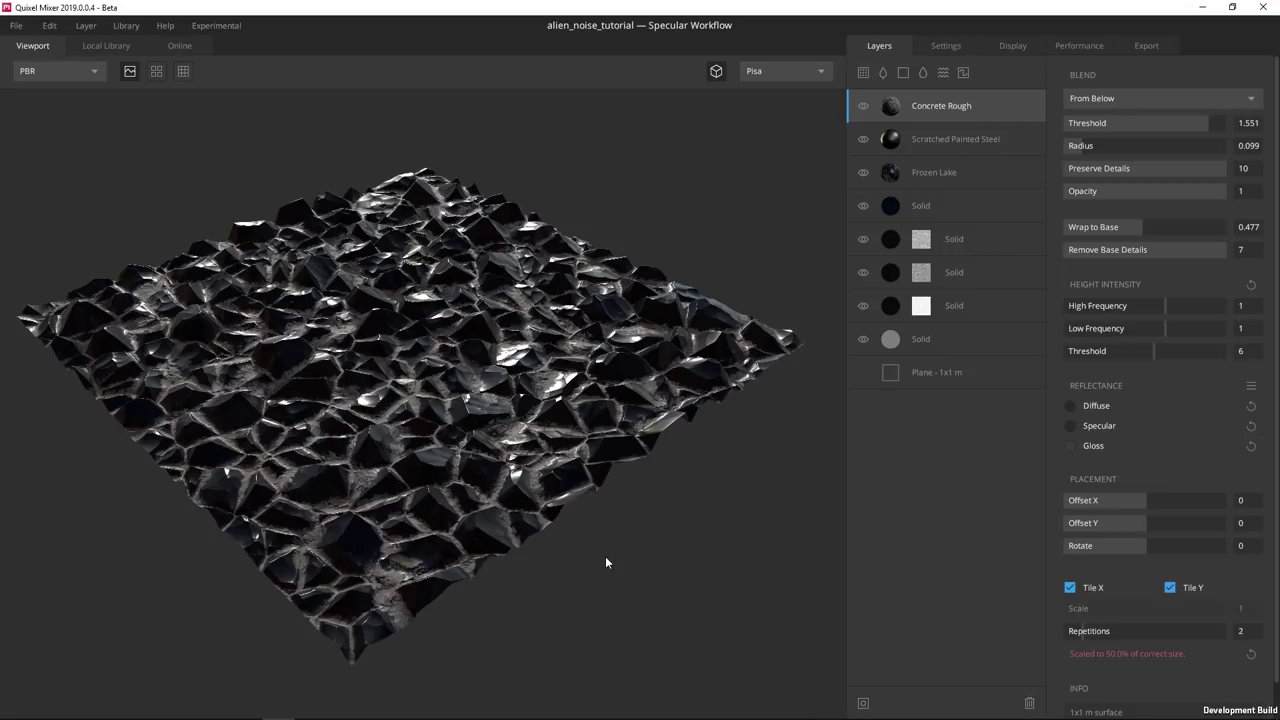
Hide Concrete Rough, Scratched Painted Steel, Frozen Lake, the unmasked dark Solid and the upper two masked Solid layers
left_click(863, 106)
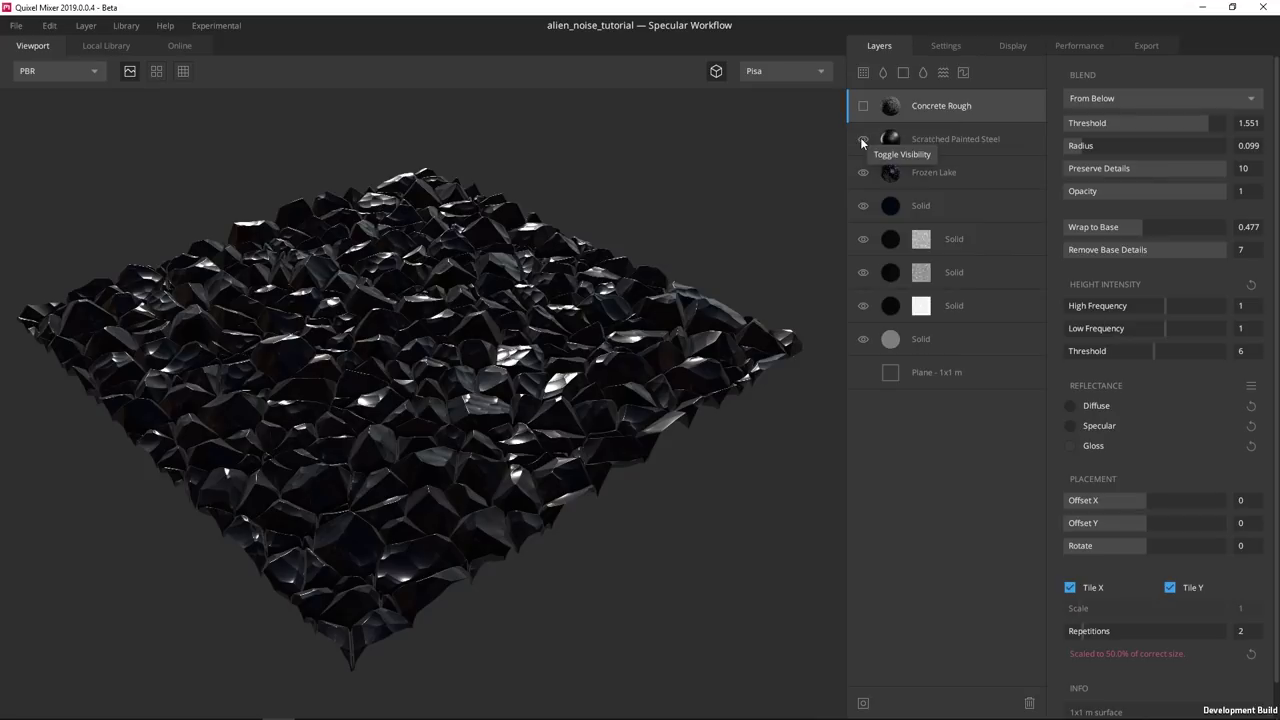
left_click(864, 173)
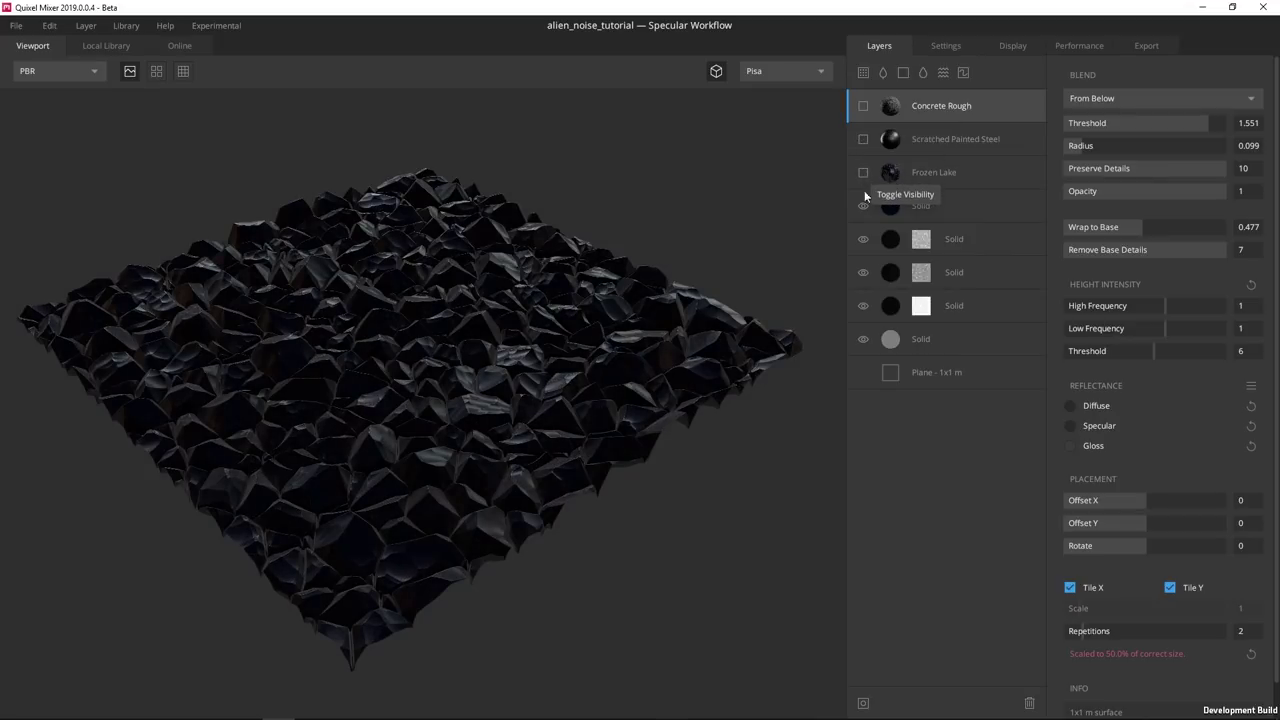
left_click(864, 205)
left_click(863, 239)
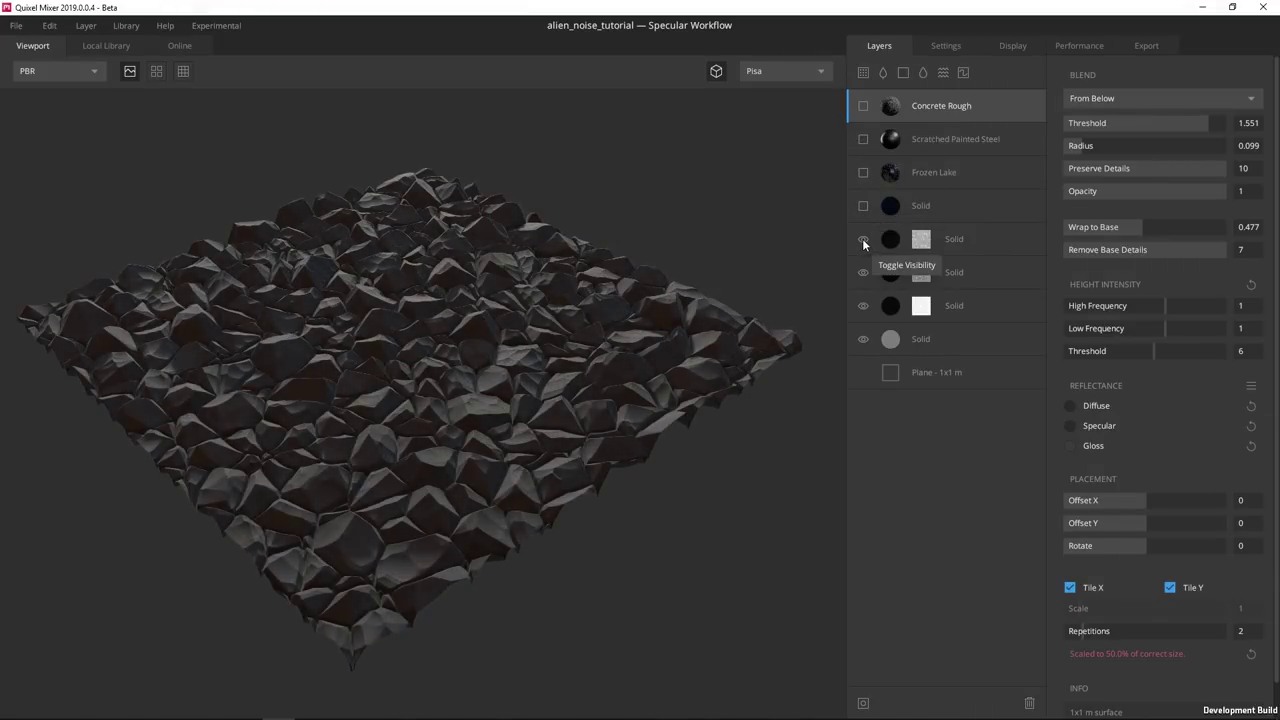
left_click(863, 272)
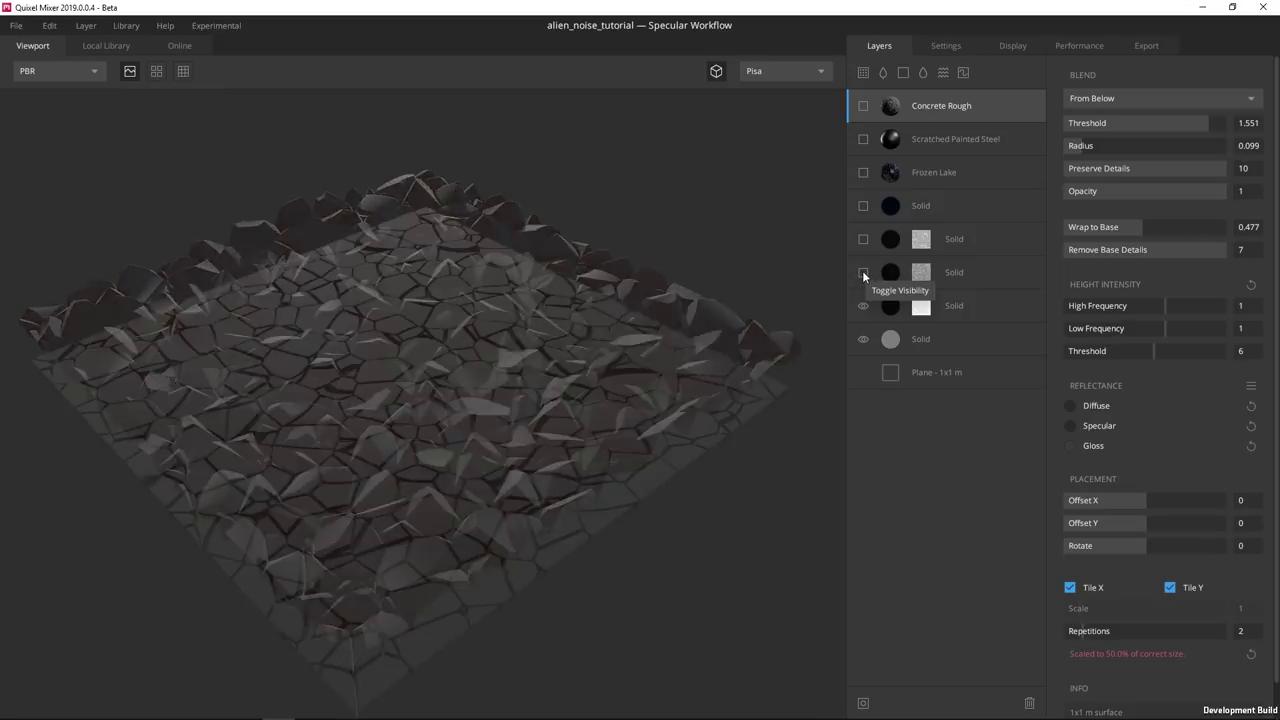
left_click_drag(568, 505, 645, 369)
Examine the blend settings and the noise mask parameters of the lowest masked Solid layer
left_click(891, 306)
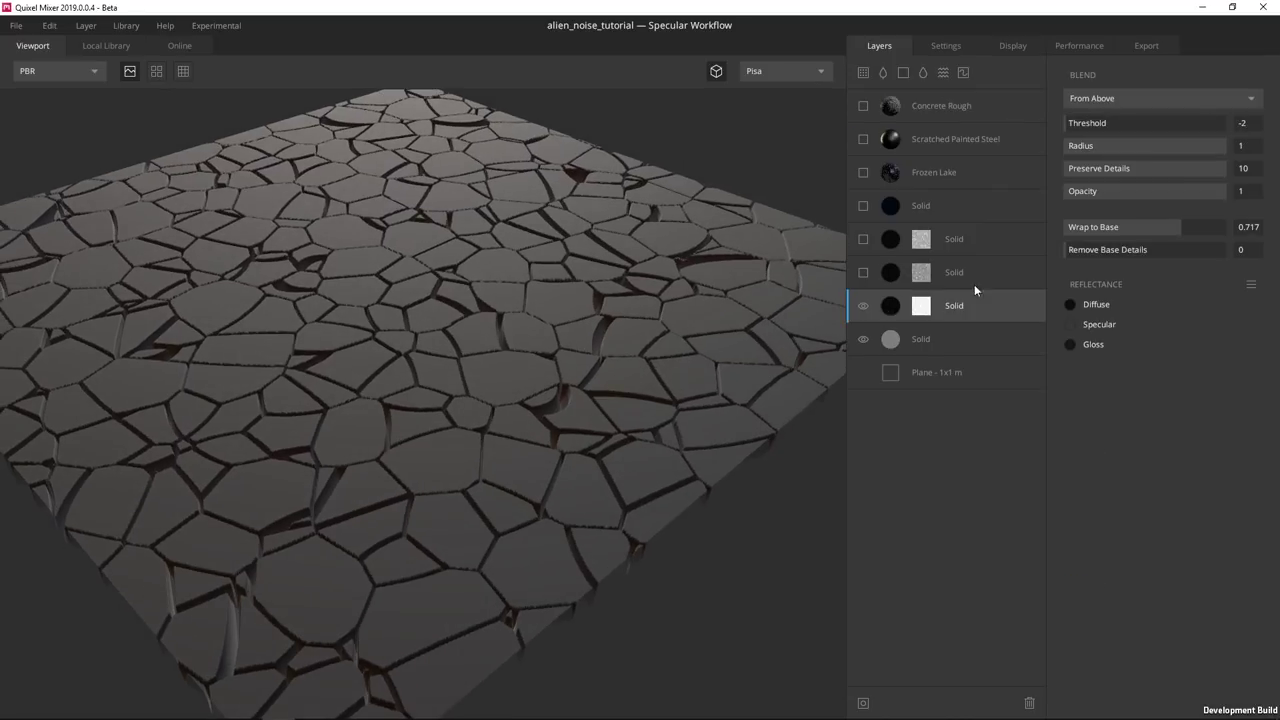
left_click(921, 307)
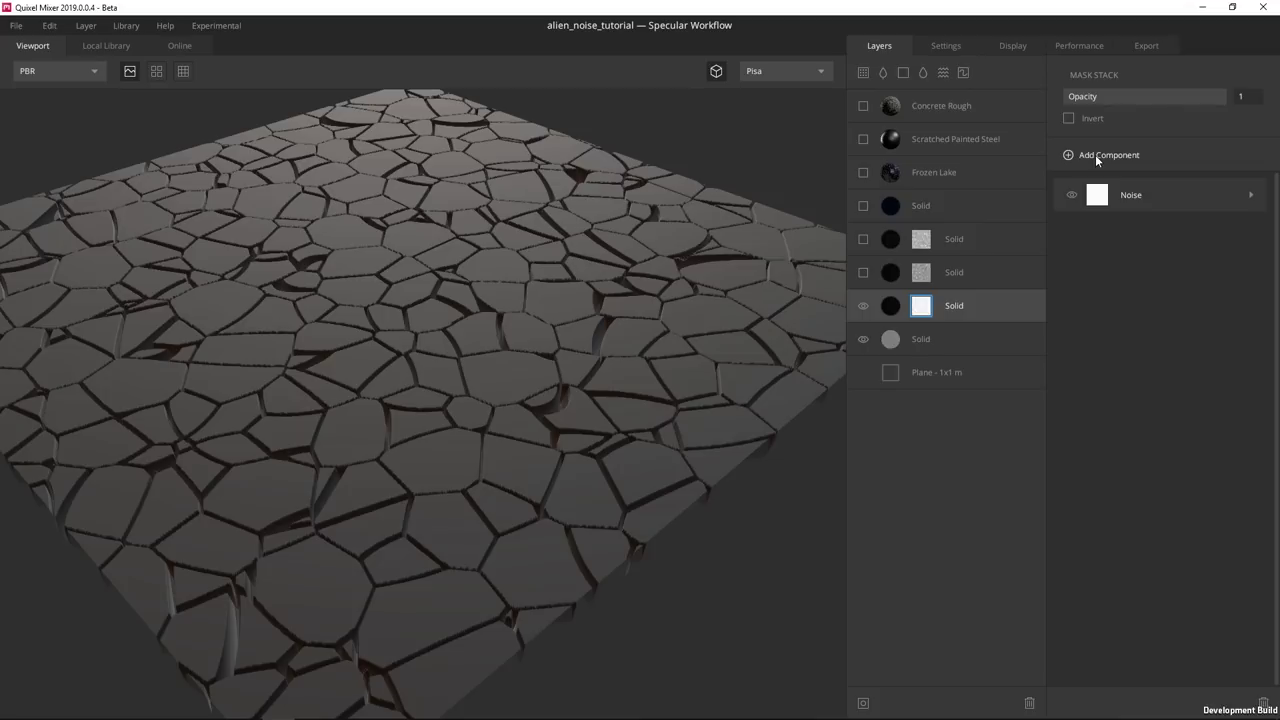
left_click(1250, 195)
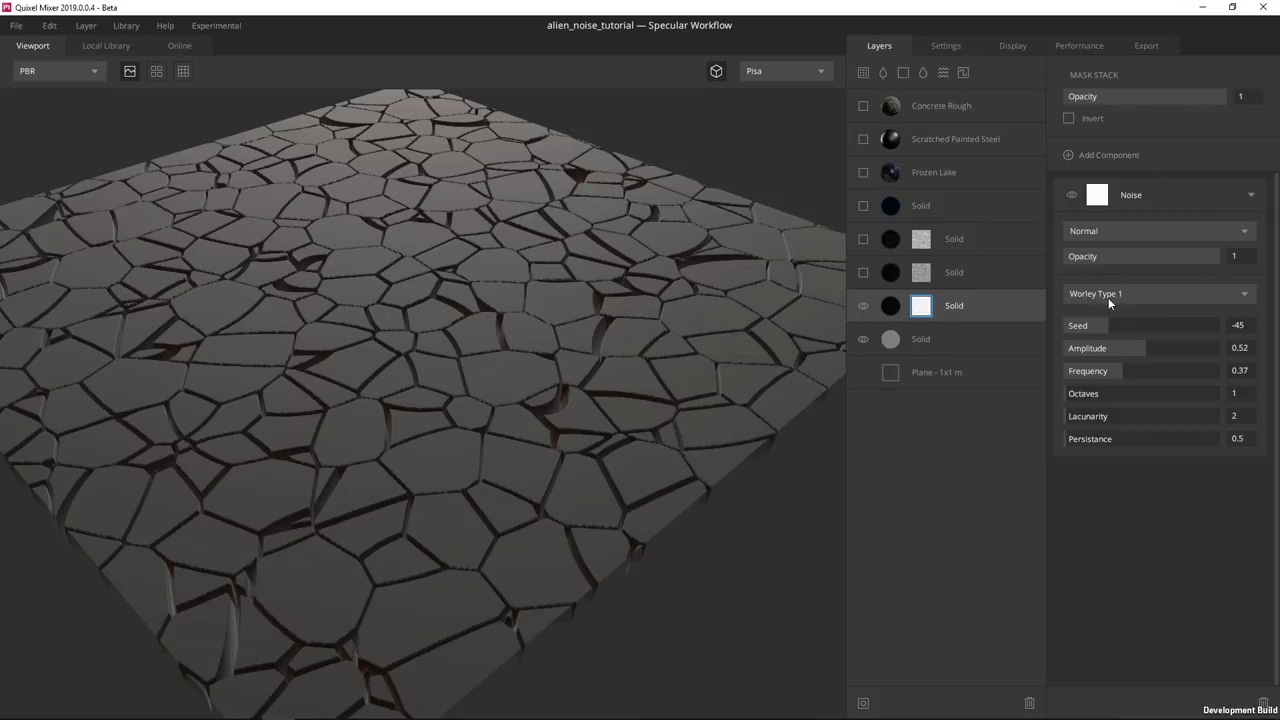
mouse_move(430, 367)
left_mouse_down("alt")
mouse_move(470, 358)
mouse_move(430, 353)
left_mouse_up("alt")
right_click_drag(430, 353, 401, 294, "alt")
scroll(401, 294, "down", 3)
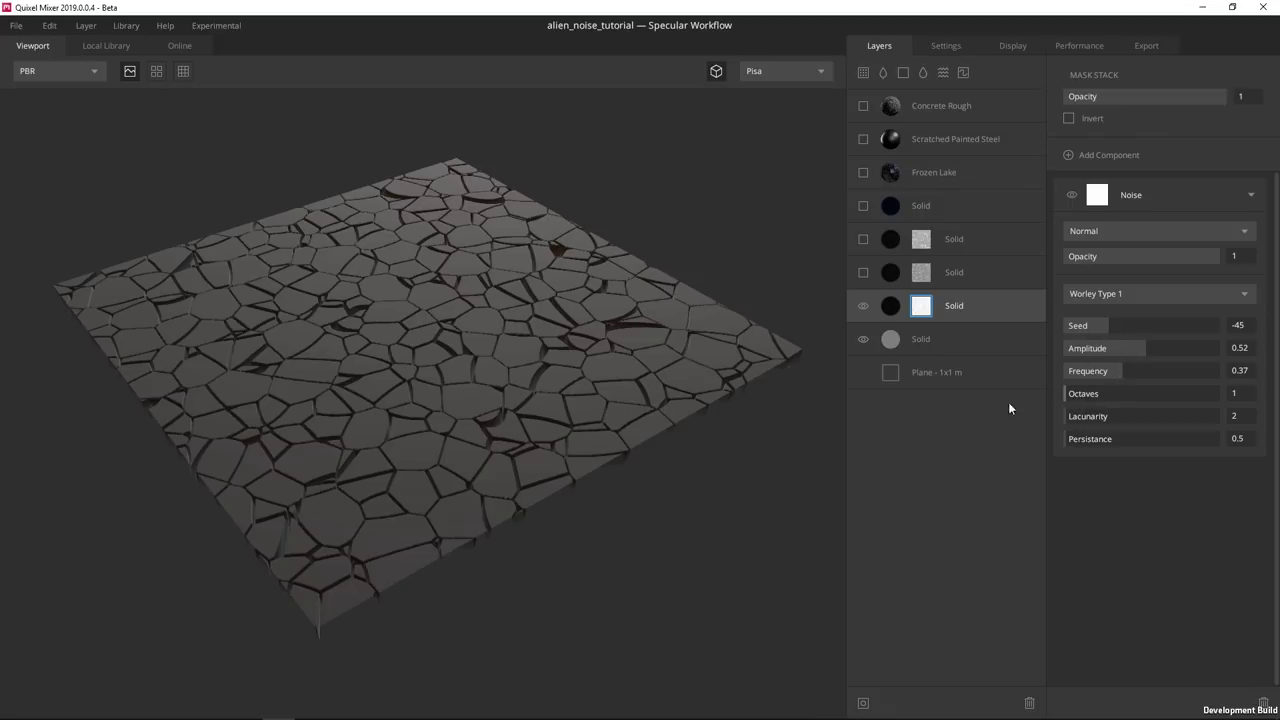
left_click(893, 312)
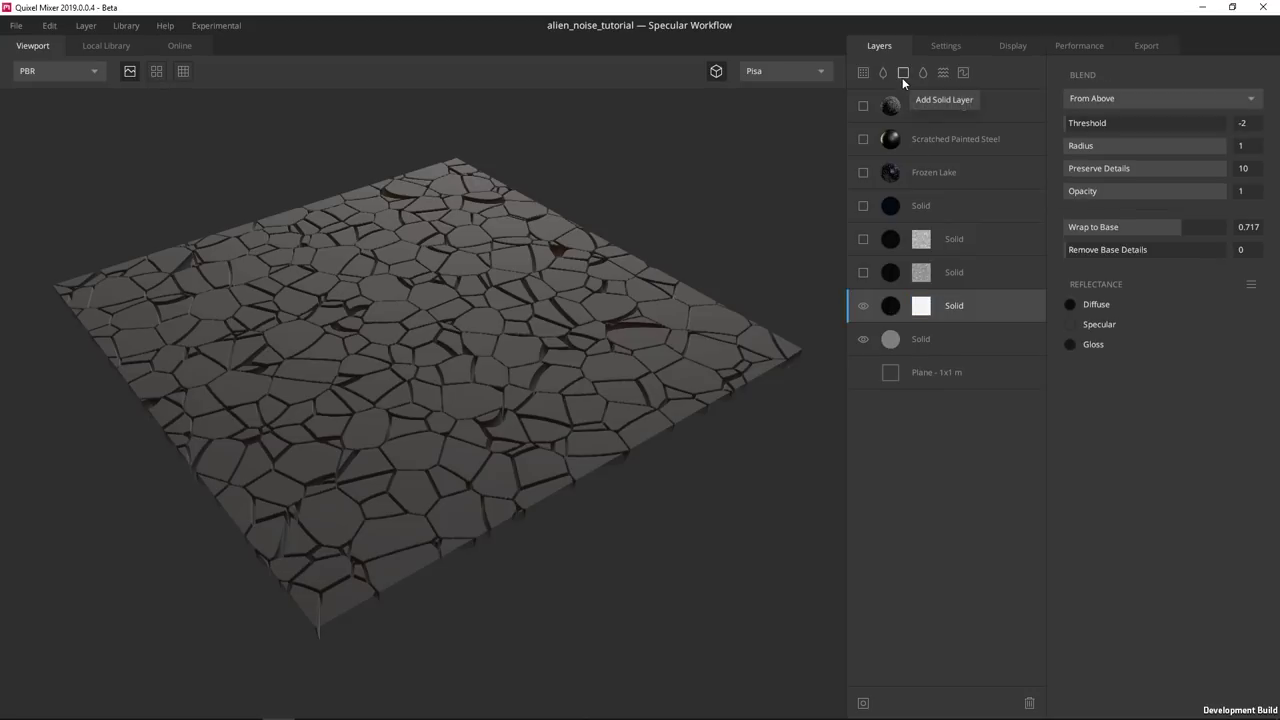
left_click(921, 306)
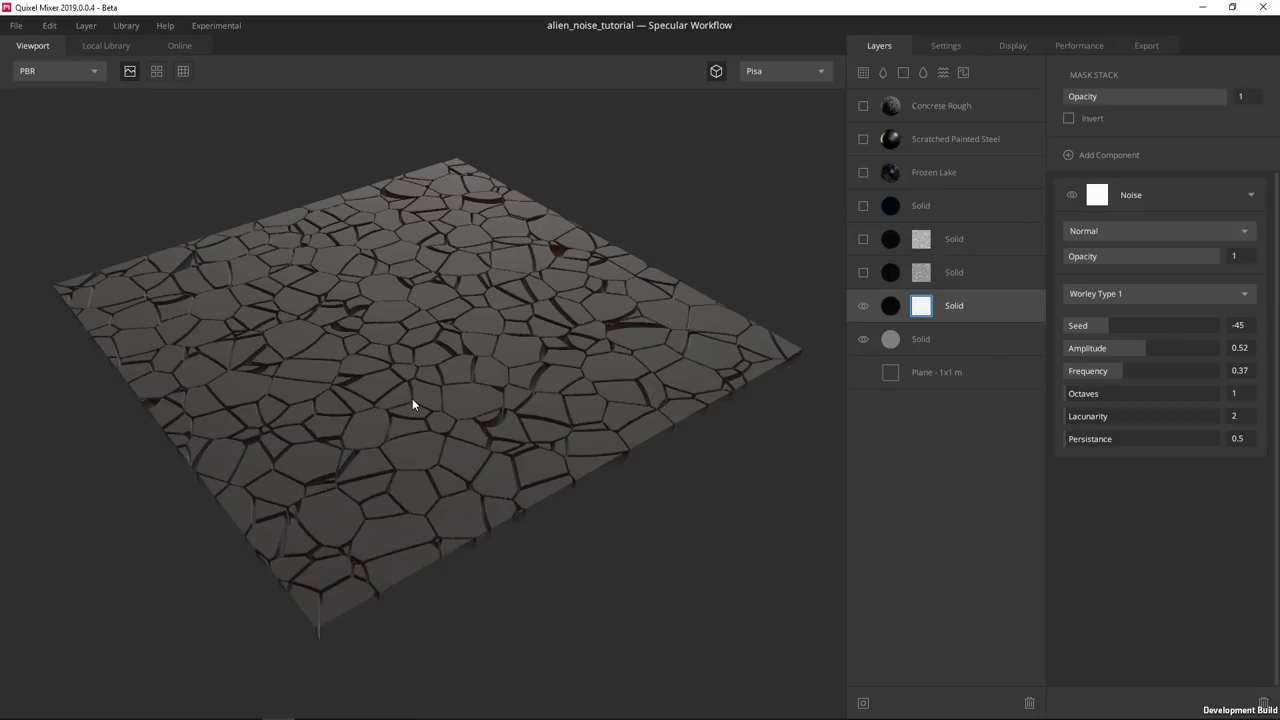
mouse_move(386, 382)
left_mouse_down()
mouse_move(436, 346)
mouse_move(411, 414)
mouse_move(401, 392)
left_mouse_up()
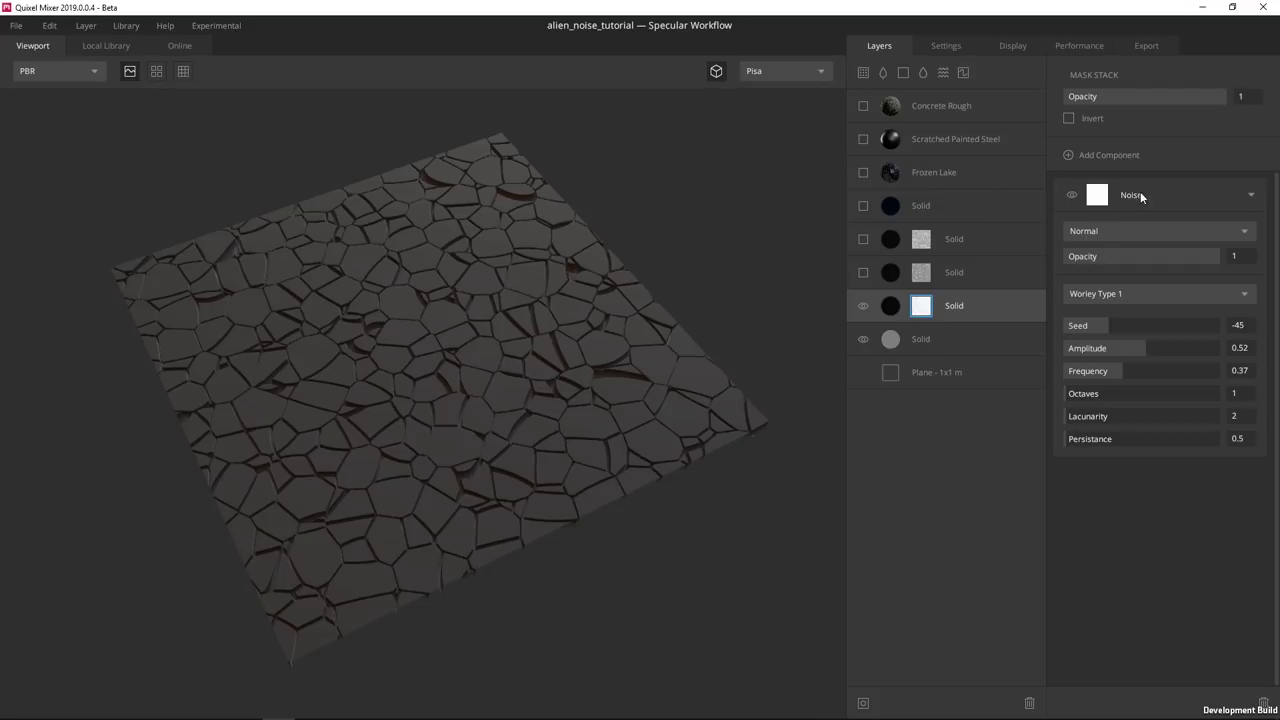
left_click(1251, 195)
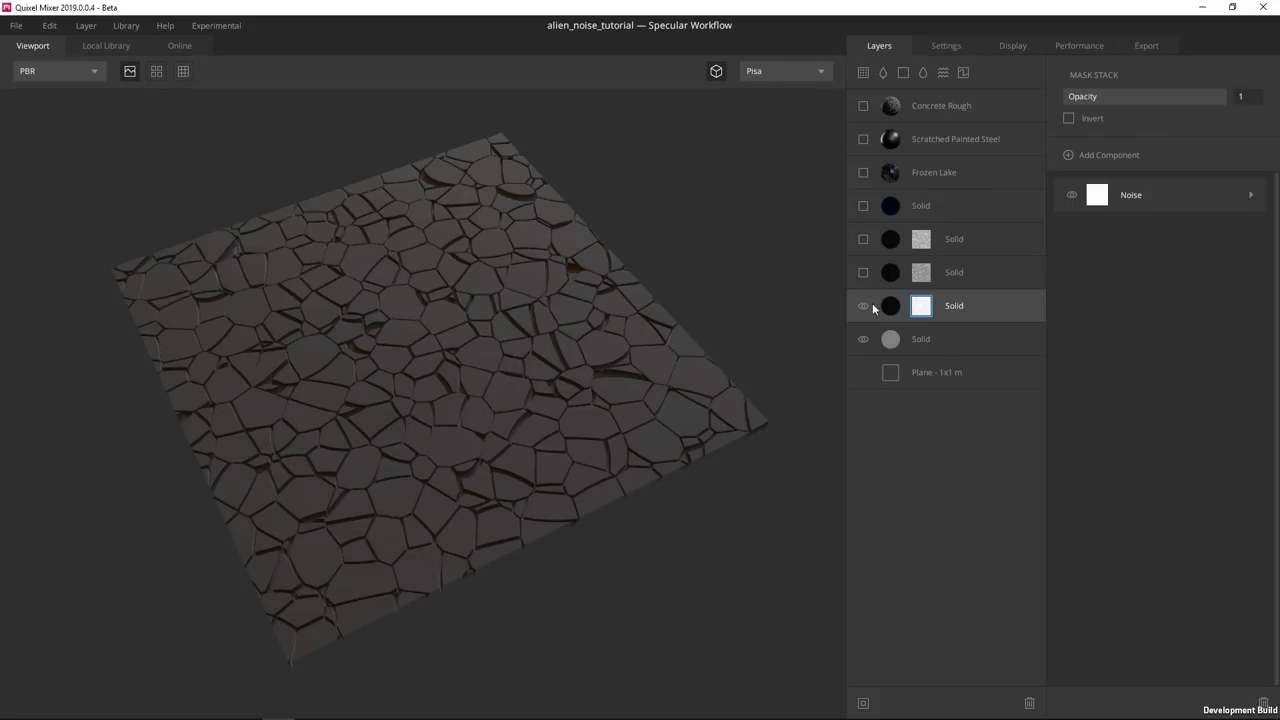
Show the middle masked Solid layer and review its blend settings against those of the masked layer beneath it
left_click(863, 272)
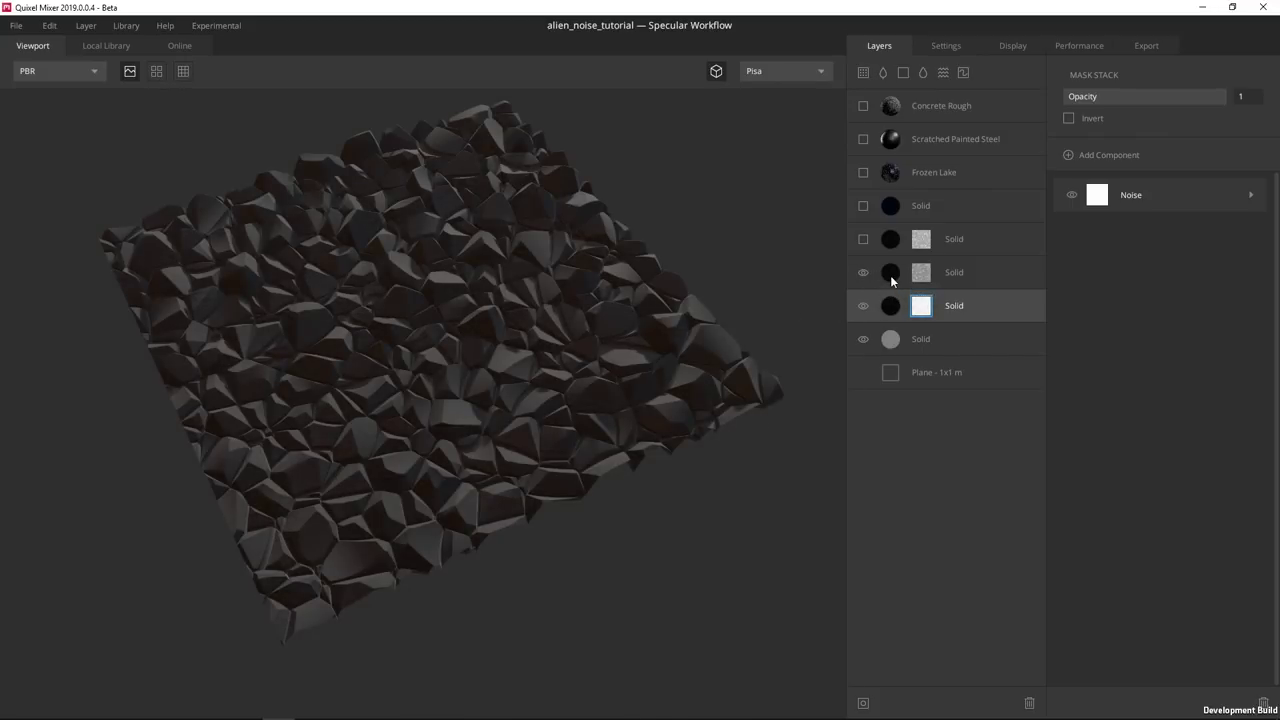
left_click(897, 279)
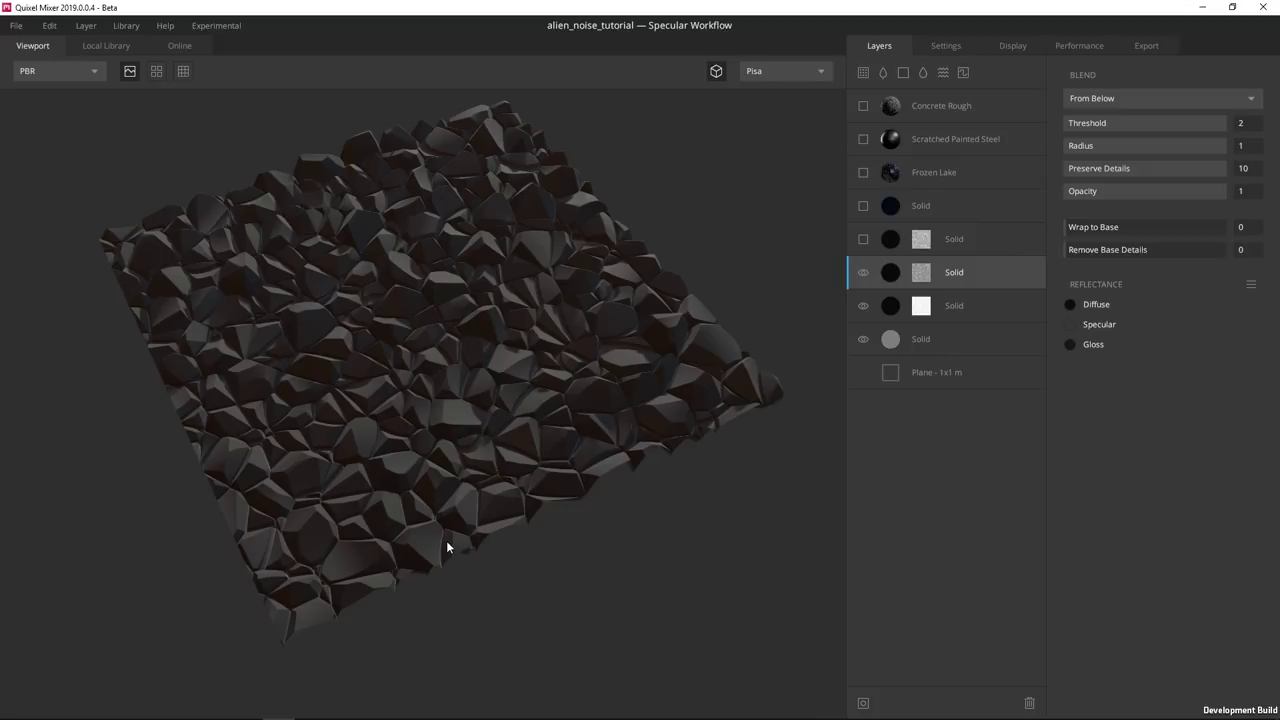
middle_click_drag(491, 428, 484, 448)
mouse_move(484, 454)
left_mouse_down()
mouse_move(471, 434)
mouse_move(497, 425)
mouse_move(479, 450)
left_mouse_up()
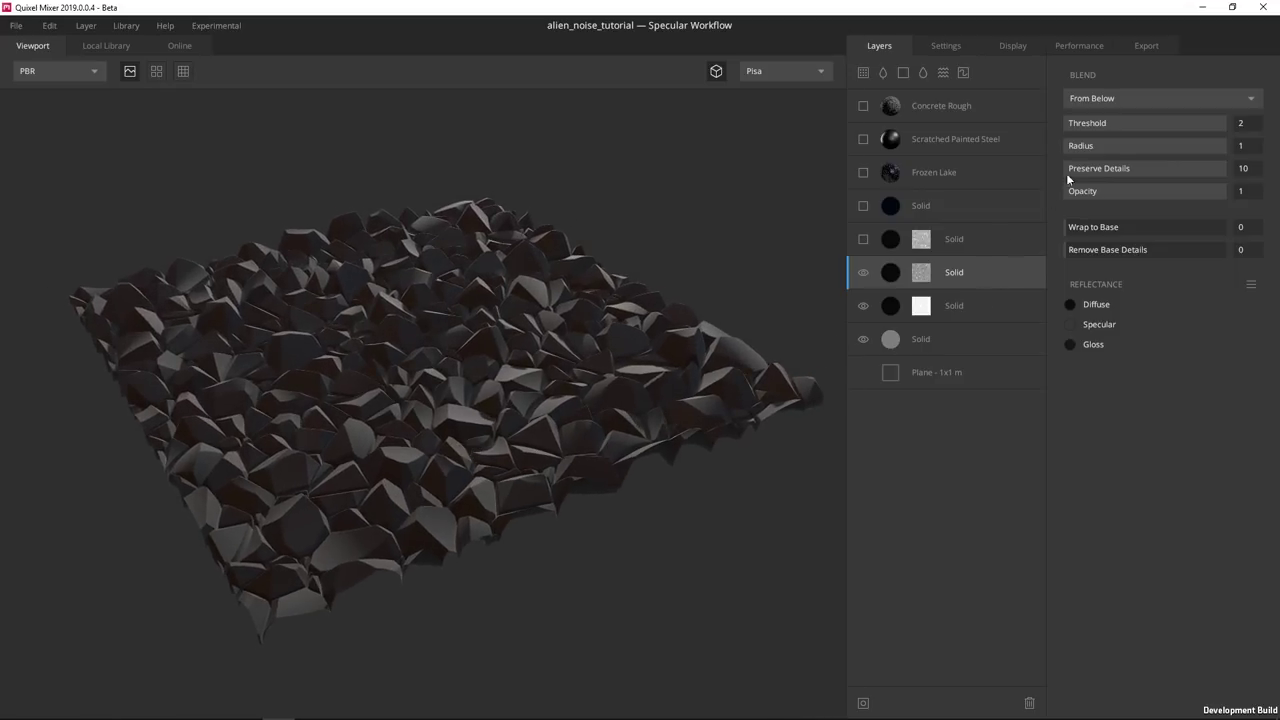
left_click(892, 310)
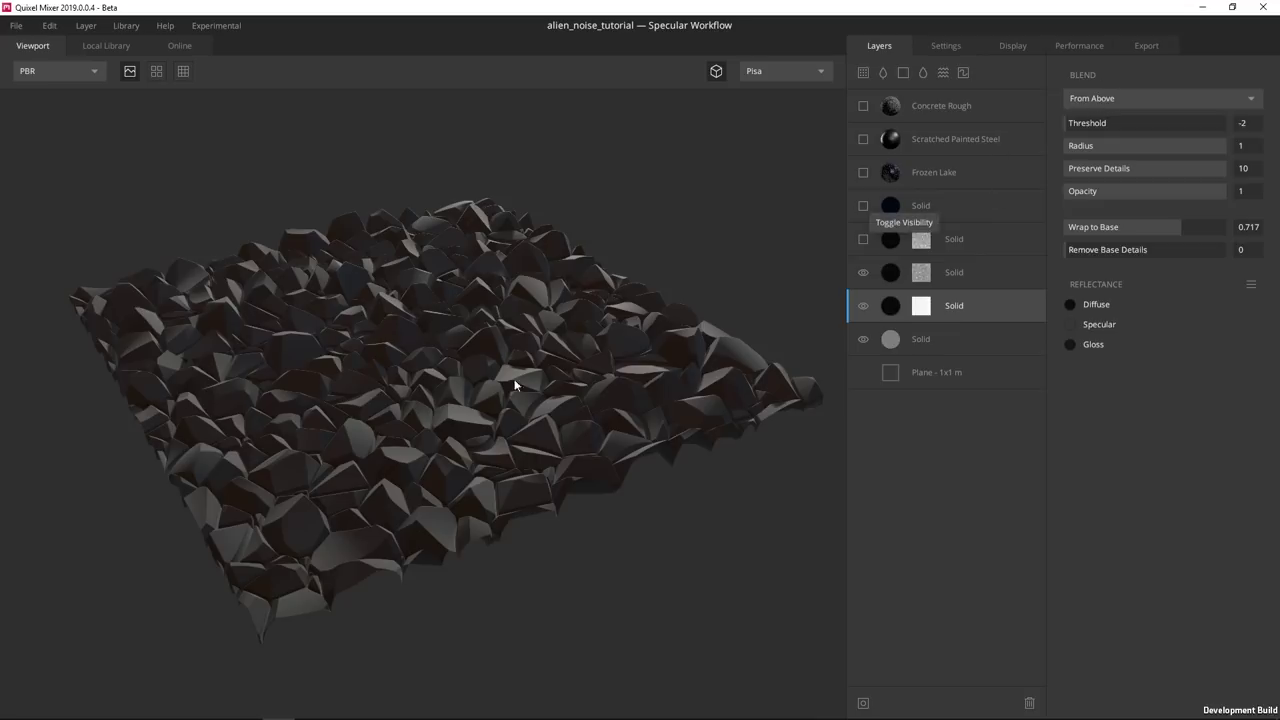
left_click(890, 277)
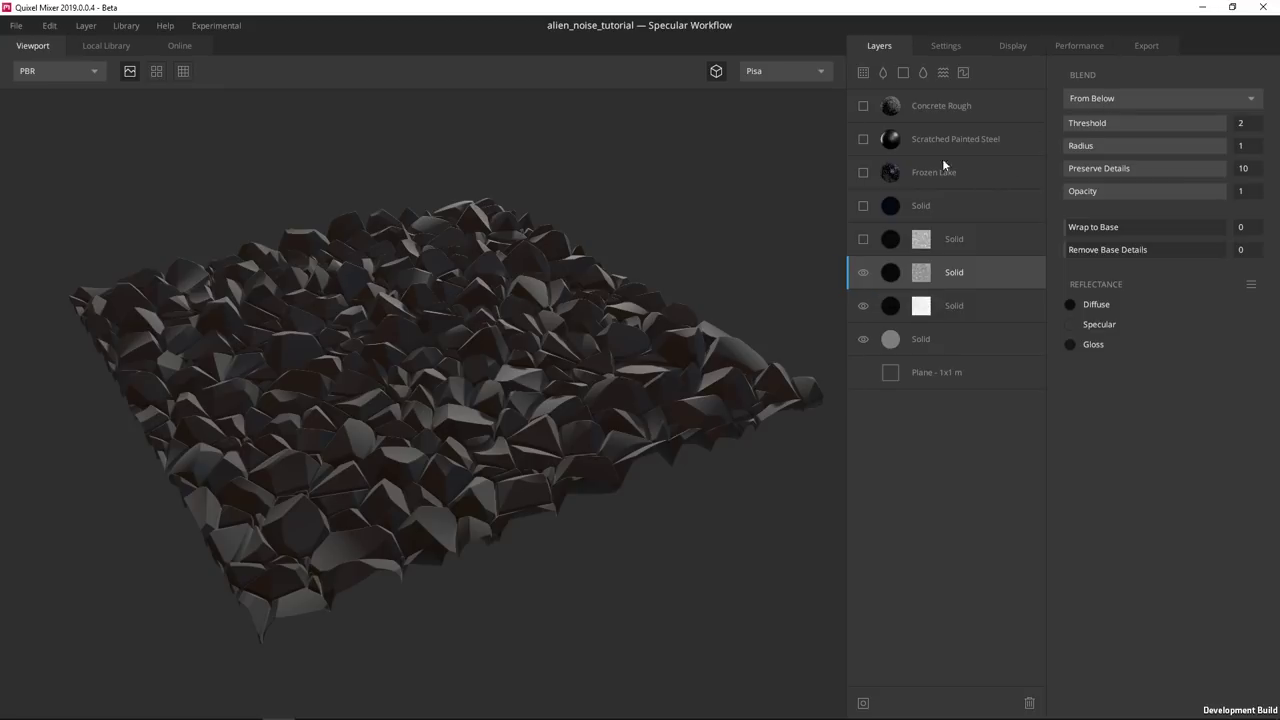
Try a lower blend Threshold on the middle masked Solid layer, return it to 2, and inspect the rocks up close
mouse_move(1214, 122)
left_mouse_down()
mouse_move(1134, 130)
mouse_move(1243, 142)
mouse_move(1123, 129)
mouse_move(1076, 143)
mouse_move(1198, 140)
left_mouse_up()
left_click_drag(1204, 137, 1234, 130)
left_click_drag(632, 427, 617, 509)
left_click_drag(548, 458, 442, 377)
scroll(439, 441, "up", 3)
left_click_drag(439, 441, 440, 470)
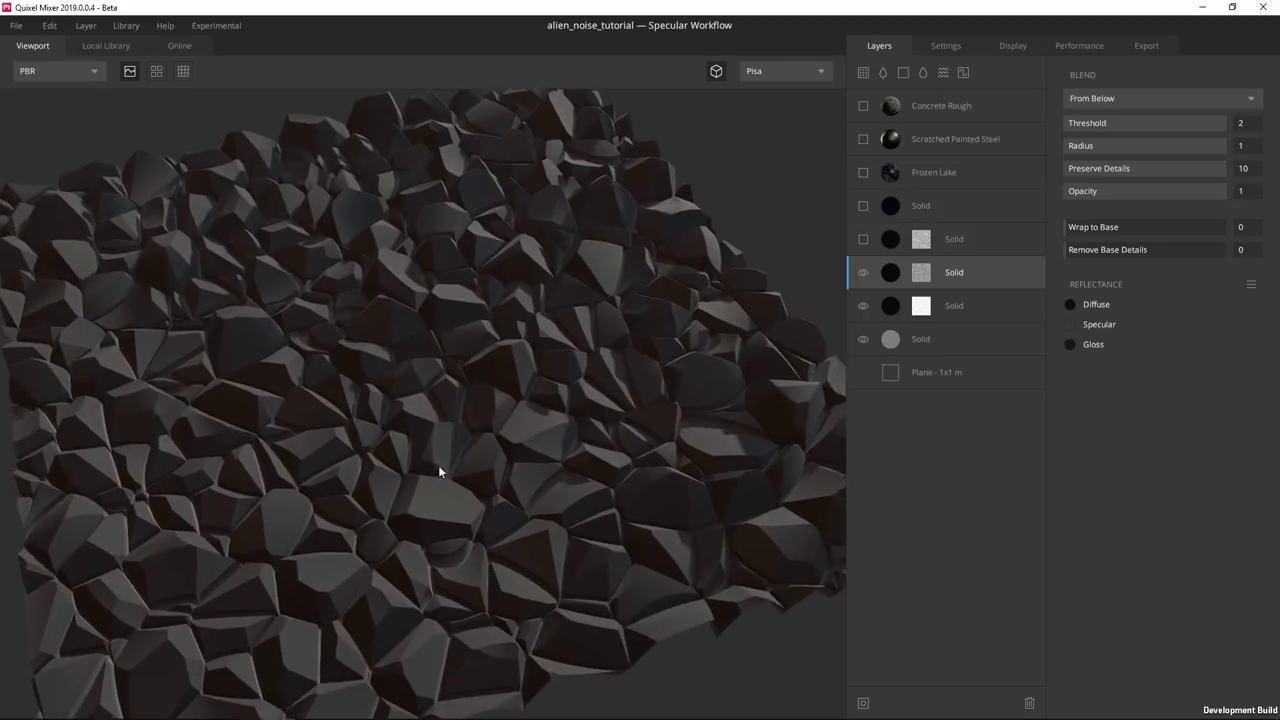
Compare the blend modes and Wrap to Base settings of the lower two masked Solid layers
scroll(427, 405, "down", 4)
middle_click_drag(434, 400, 471, 382)
left_click_drag(471, 382, 500, 376)
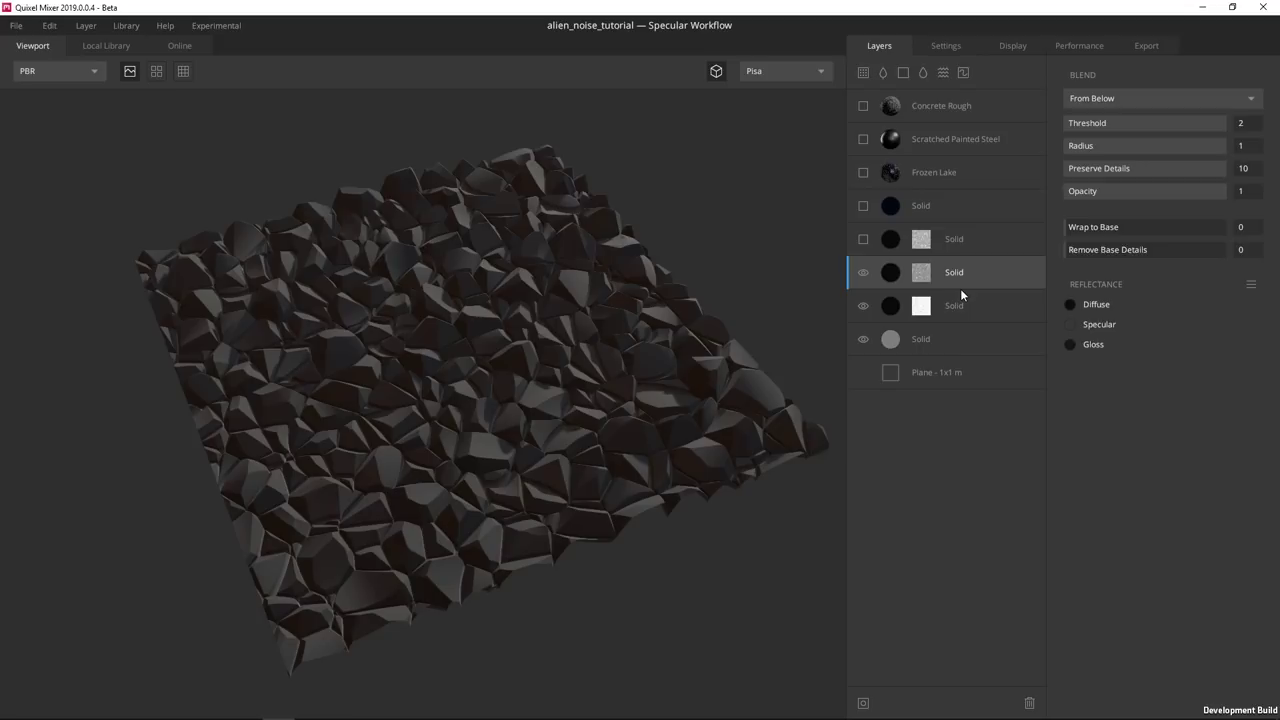
left_click(893, 306)
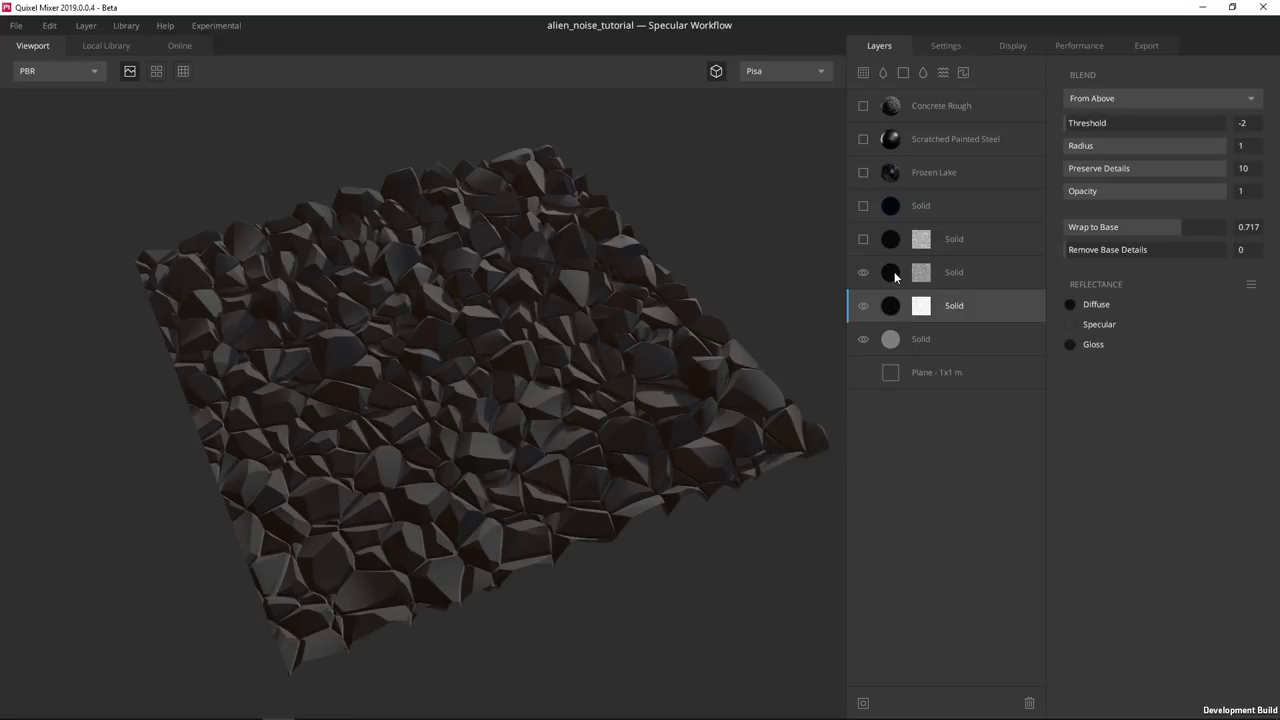
left_click(894, 271)
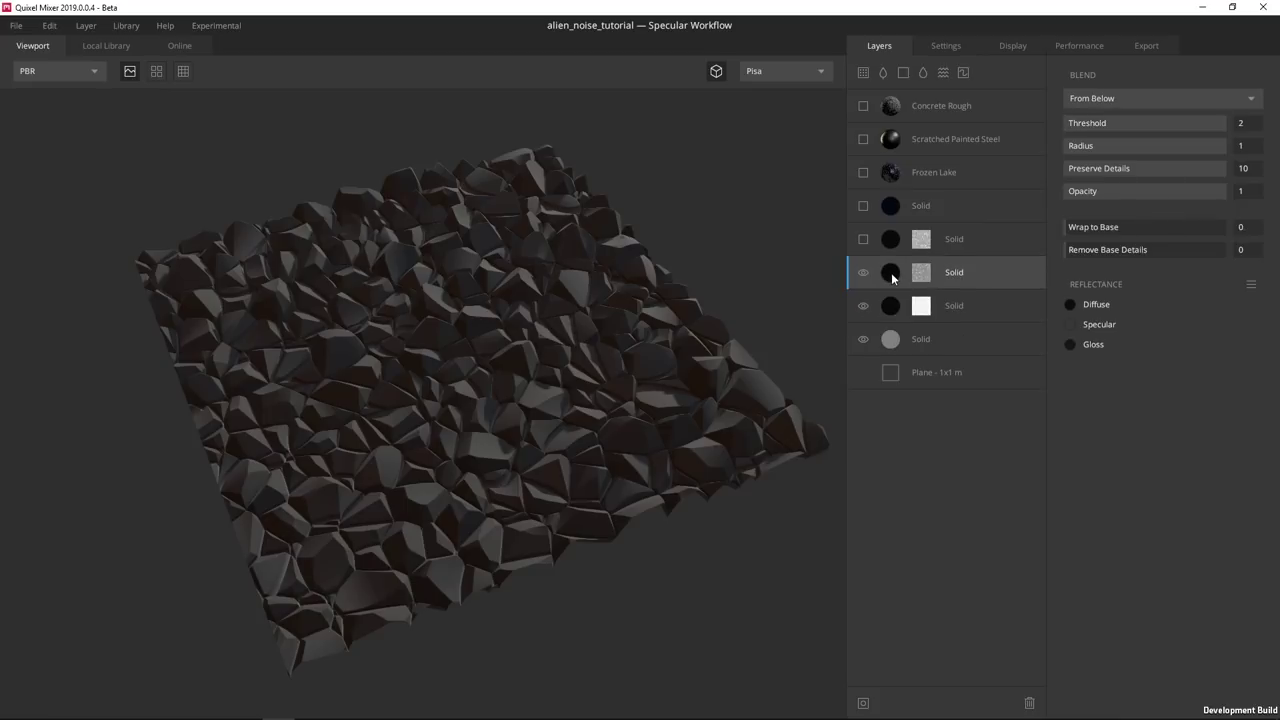
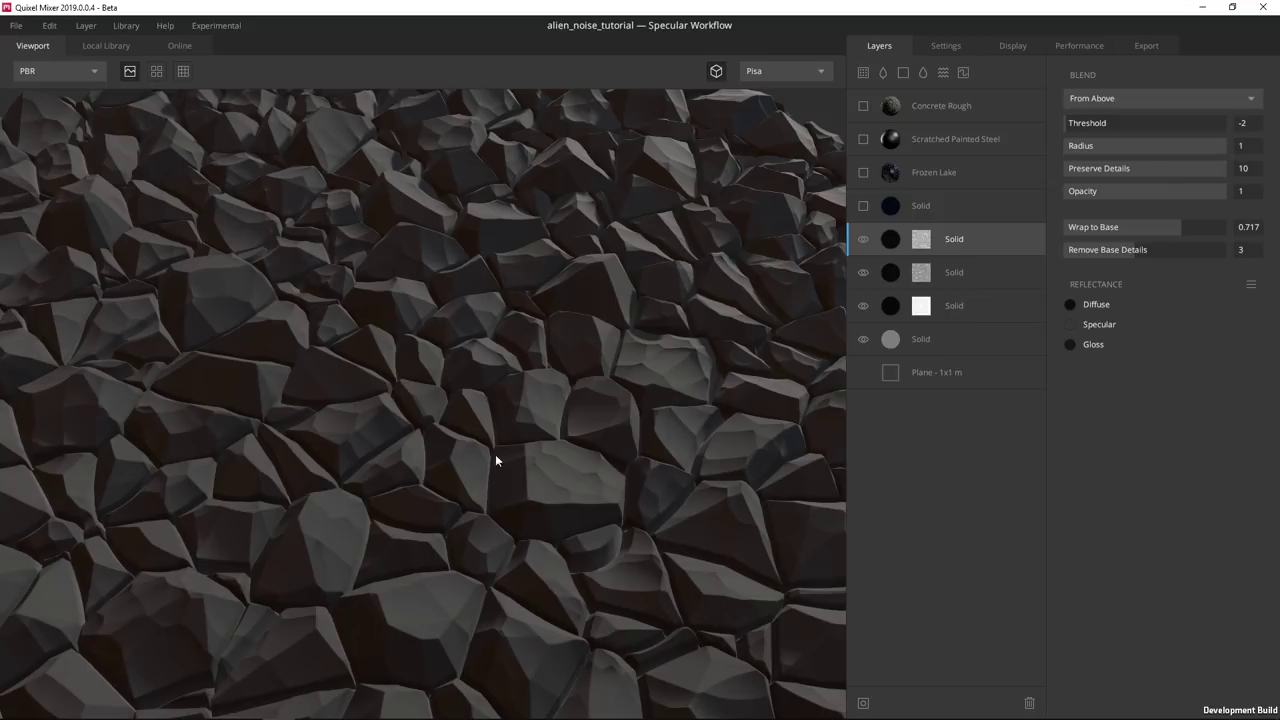
In the noise mask of the topmost masked Solid layer, keep Worley Type 2 and set Seed to -52 and Amplitude to 0.46
left_click_drag(437, 406, 422, 471)
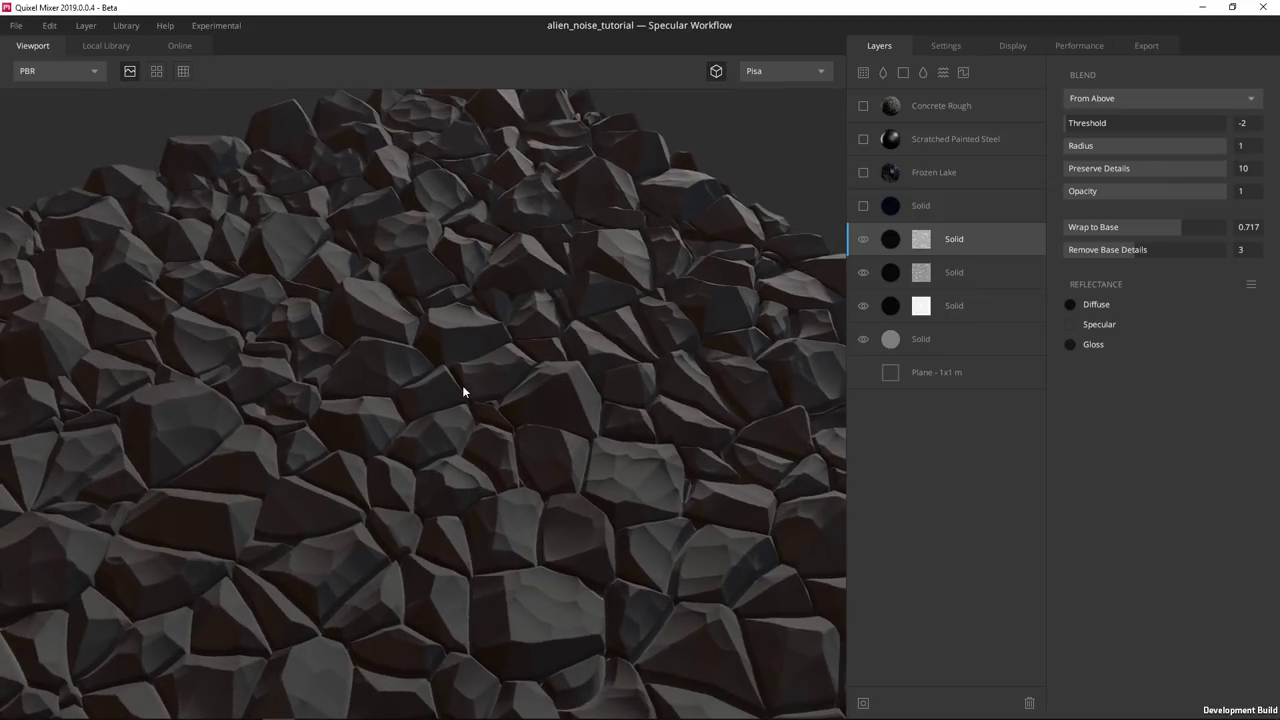
left_click(921, 242)
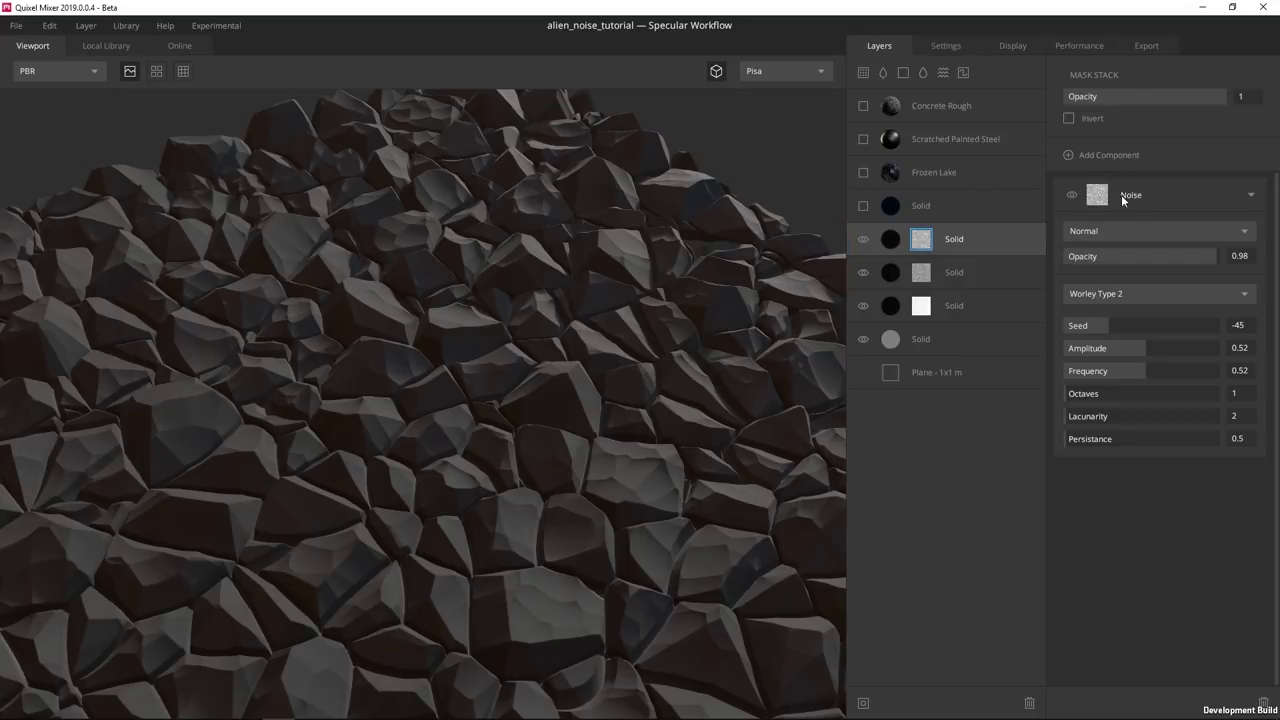
left_click(1113, 295)
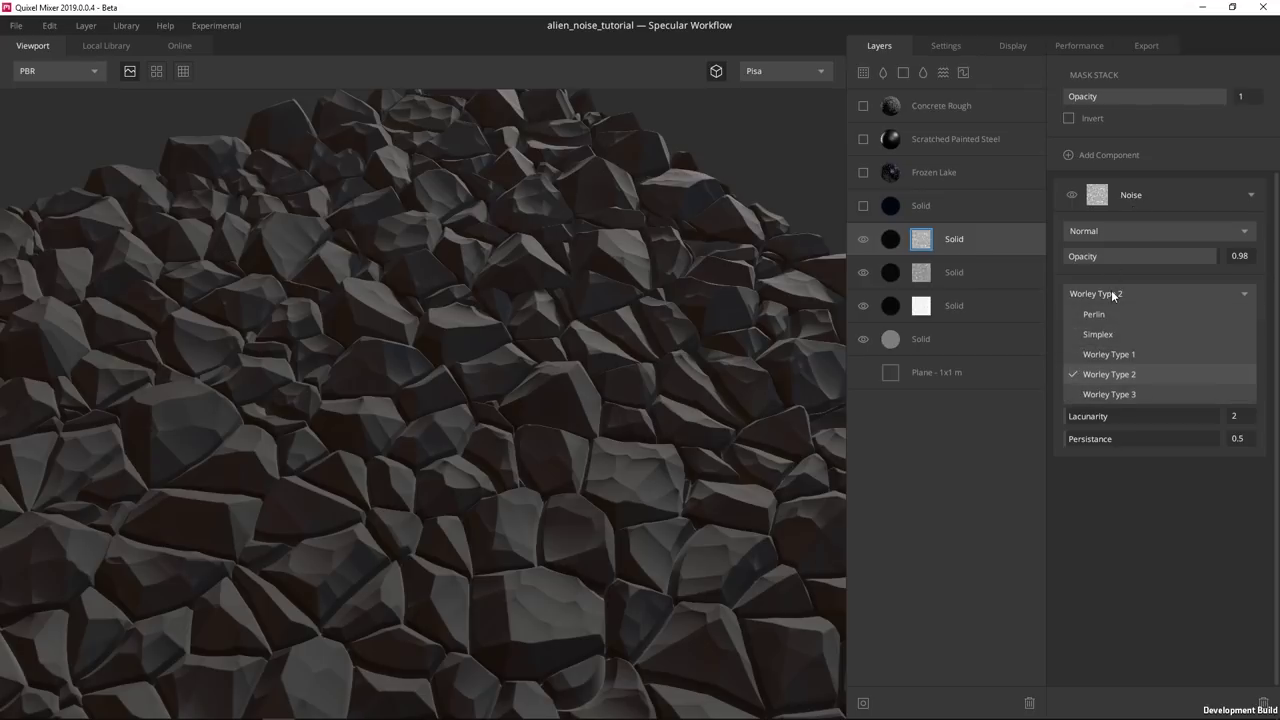
left_click(1112, 293)
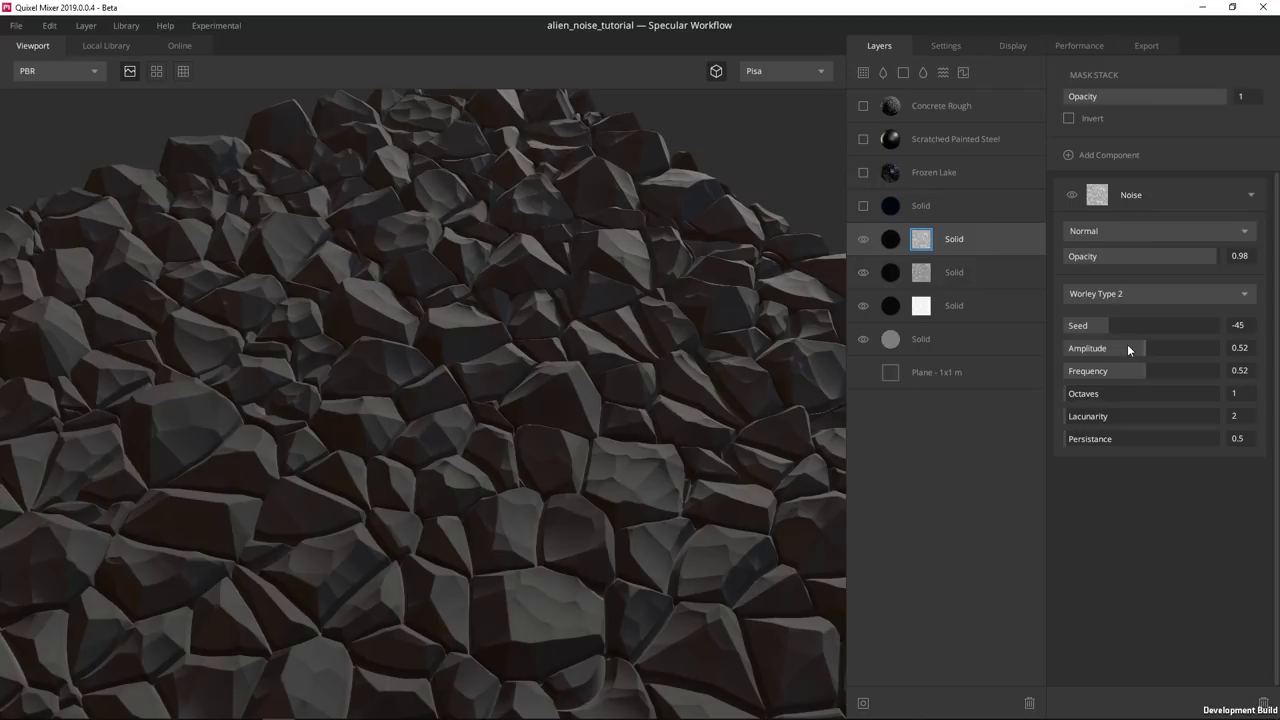
left_click_drag(1107, 321, 1220, 347)
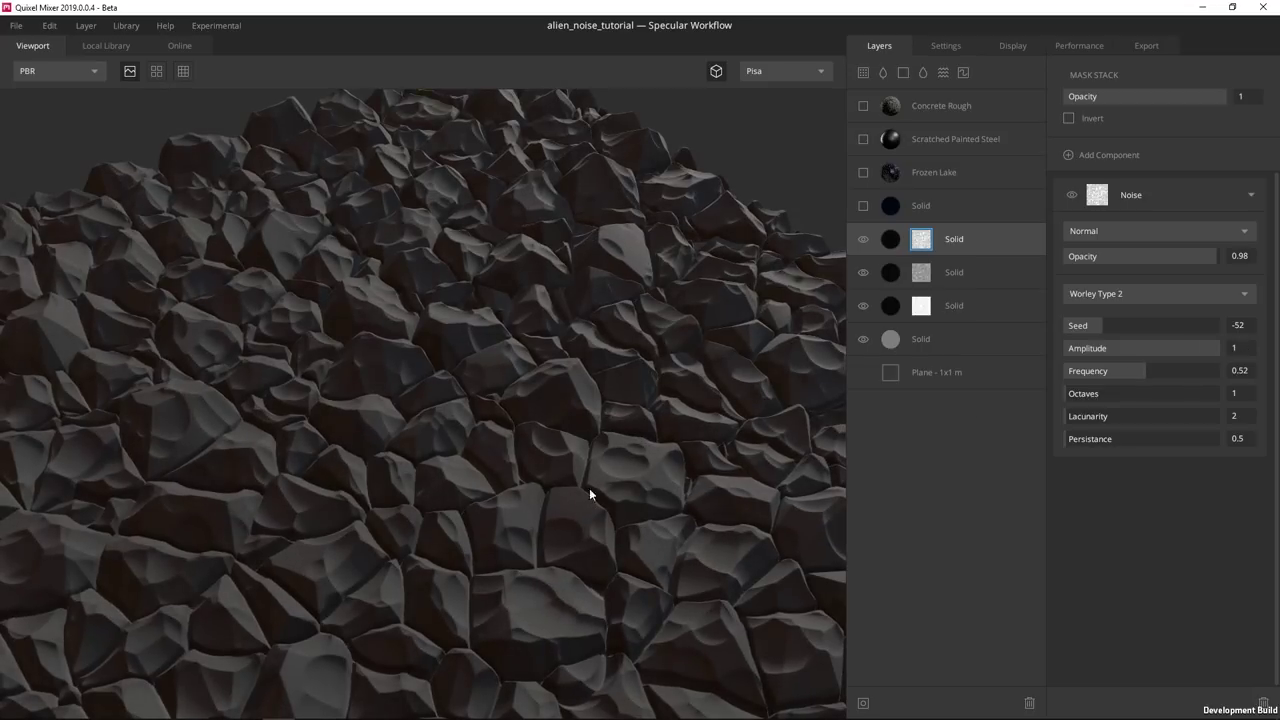
left_click_drag(1122, 348, 1145, 347)
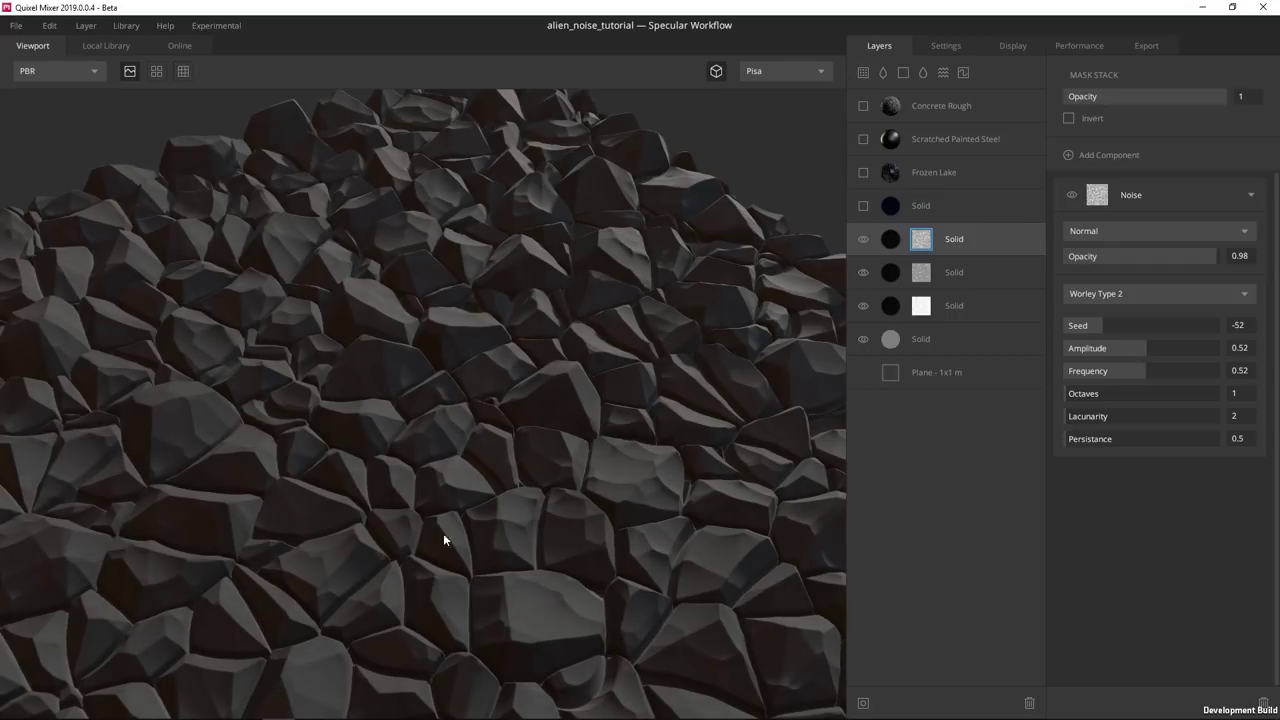
left_click_drag(1146, 348, 1138, 347)
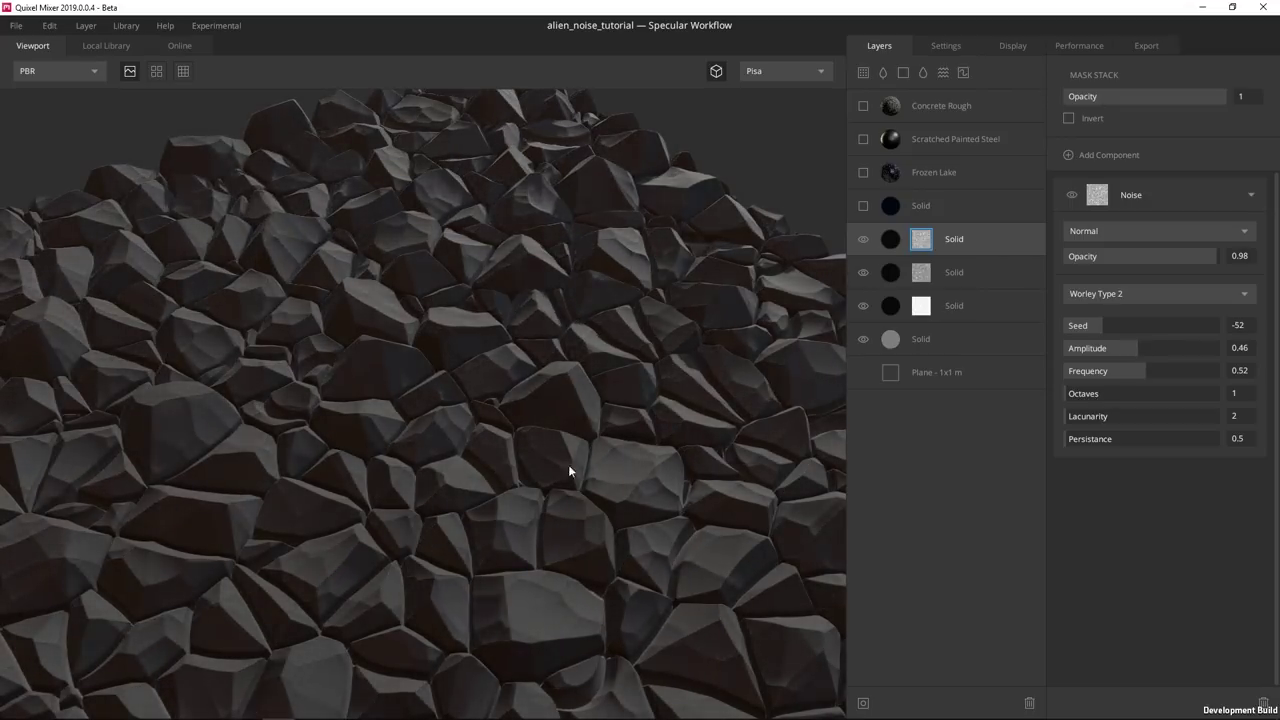
left_click_drag(376, 537, 397, 478)
scroll(395, 450, "down", 4)
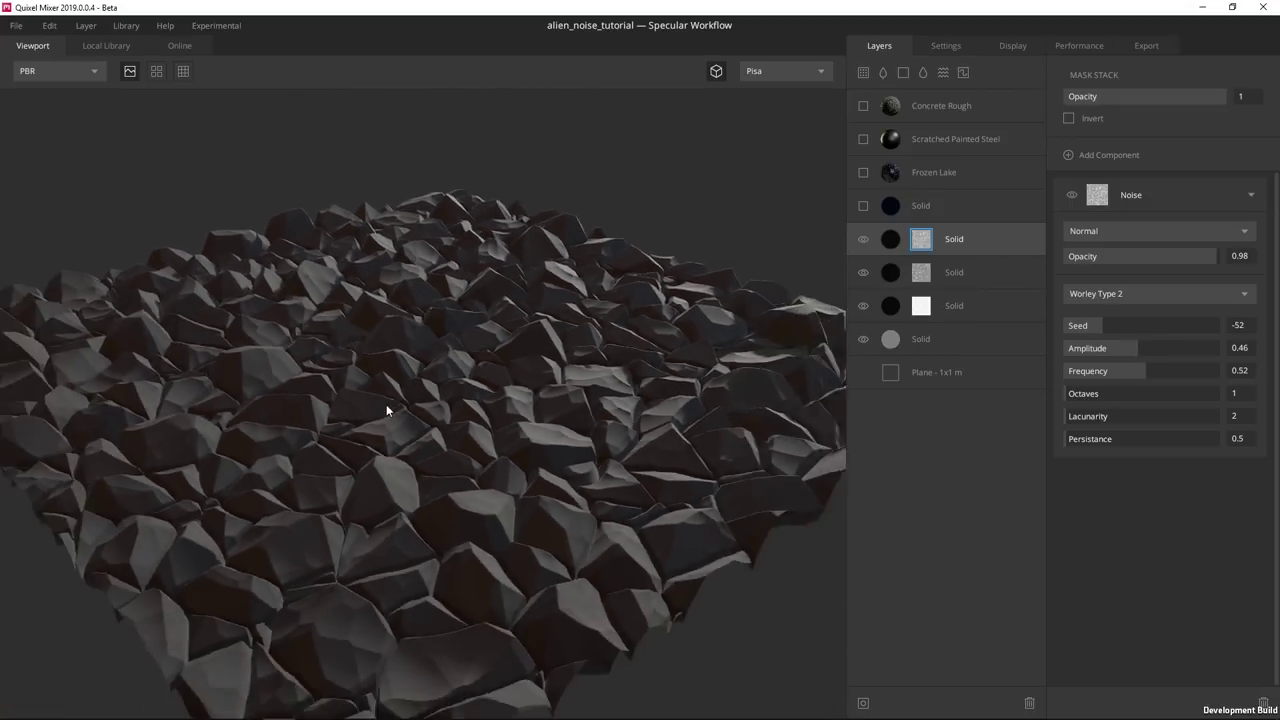
middle_click_drag(440, 394, 457, 393)
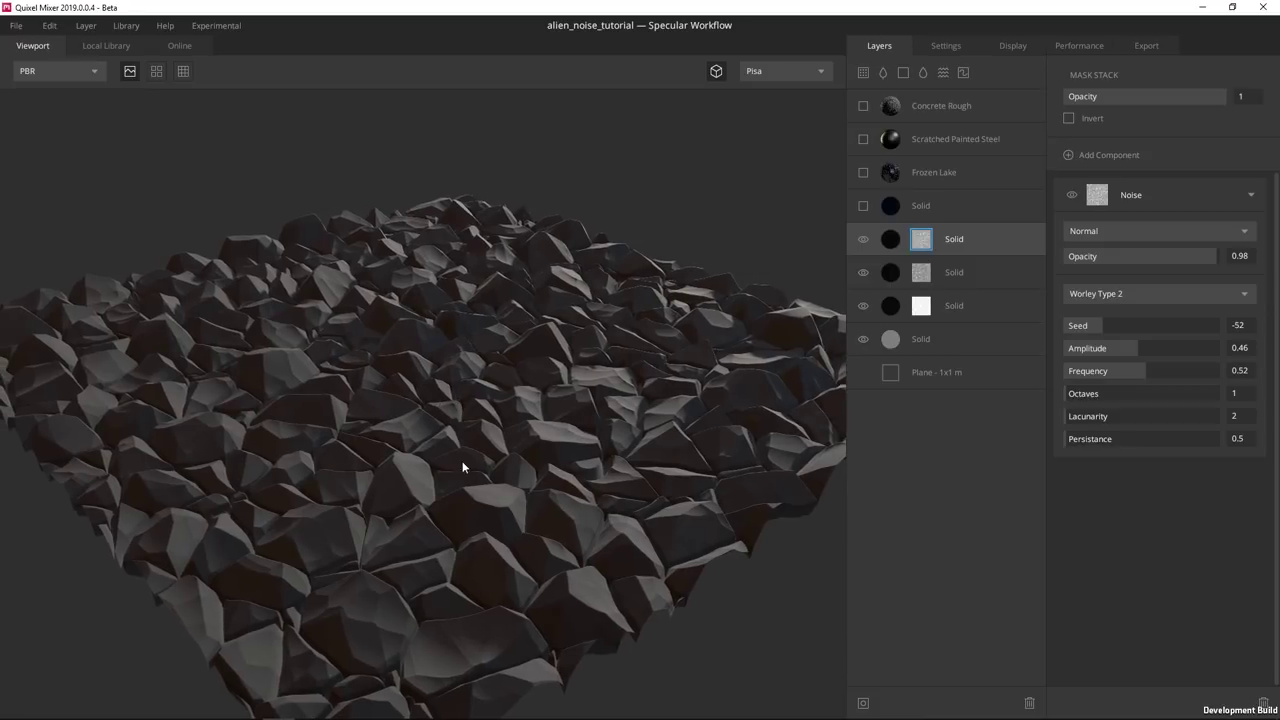
Set the topmost masked Solid layer's Wrap to Base to 0.692 and check the rock surface
left_click(882, 238)
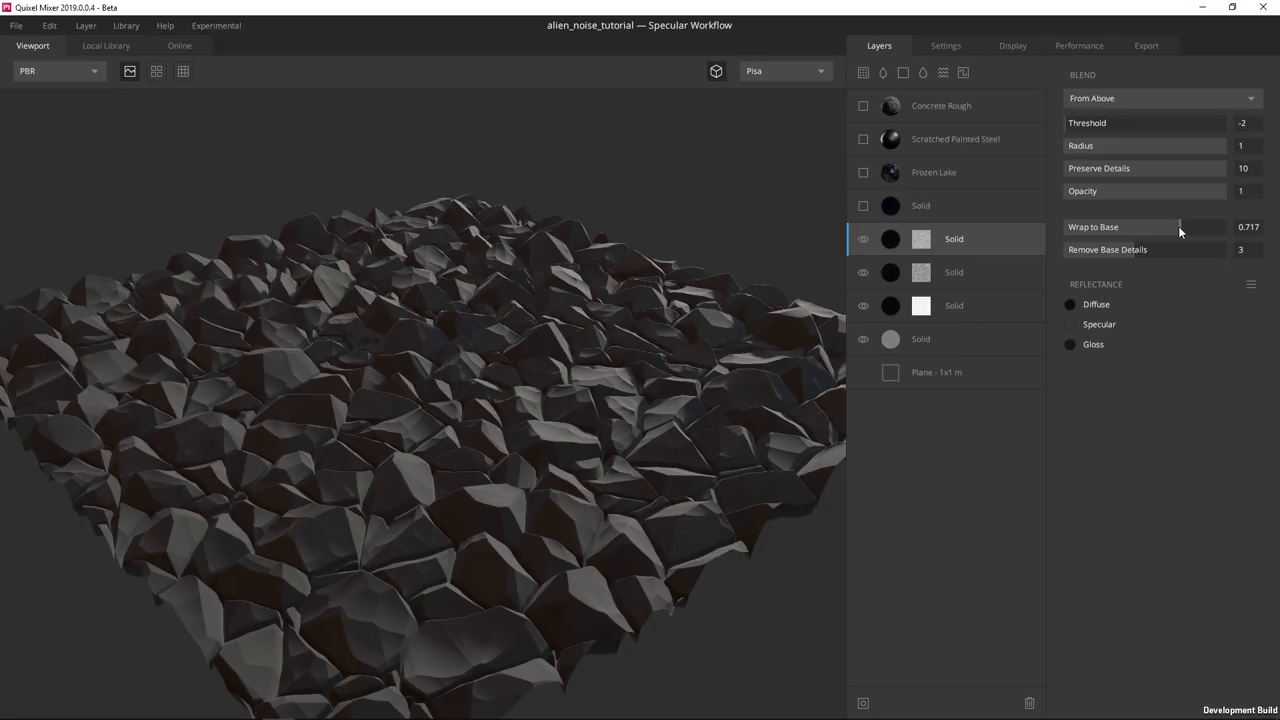
mouse_move(1178, 226)
left_mouse_down()
mouse_move(981, 238)
mouse_move(1174, 230)
left_mouse_up()
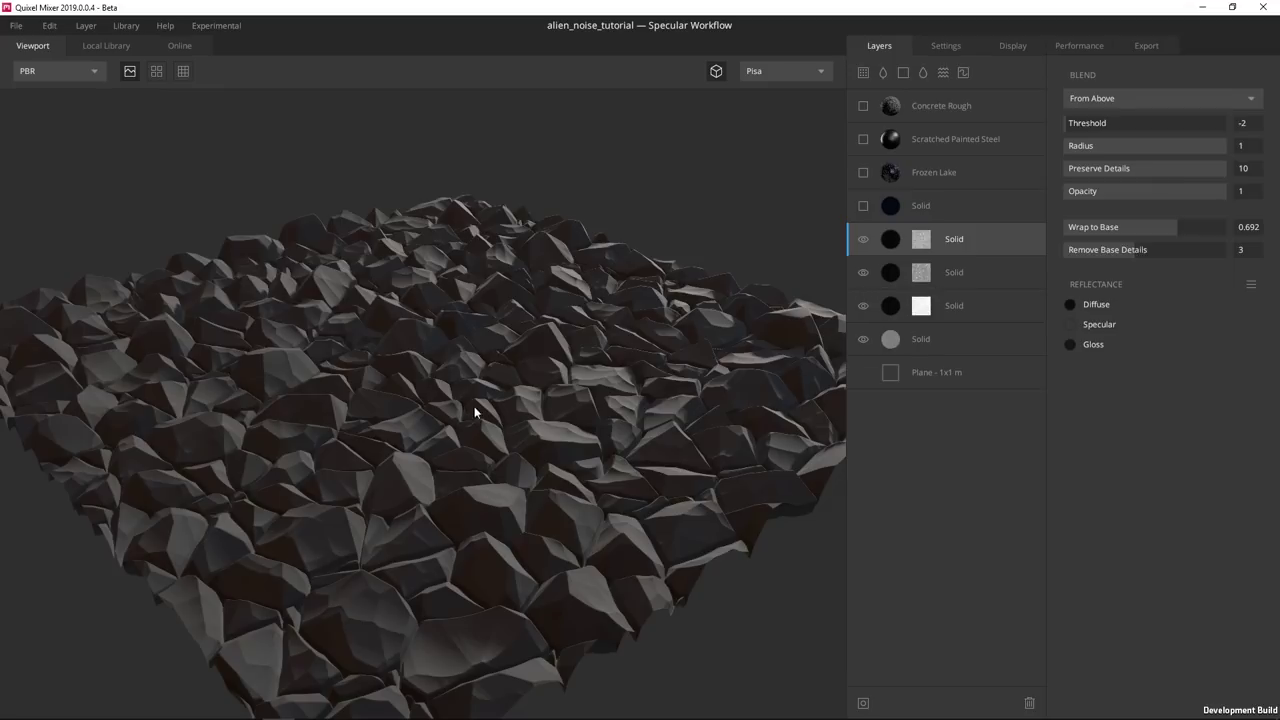
left_click_drag(477, 394, 607, 286)
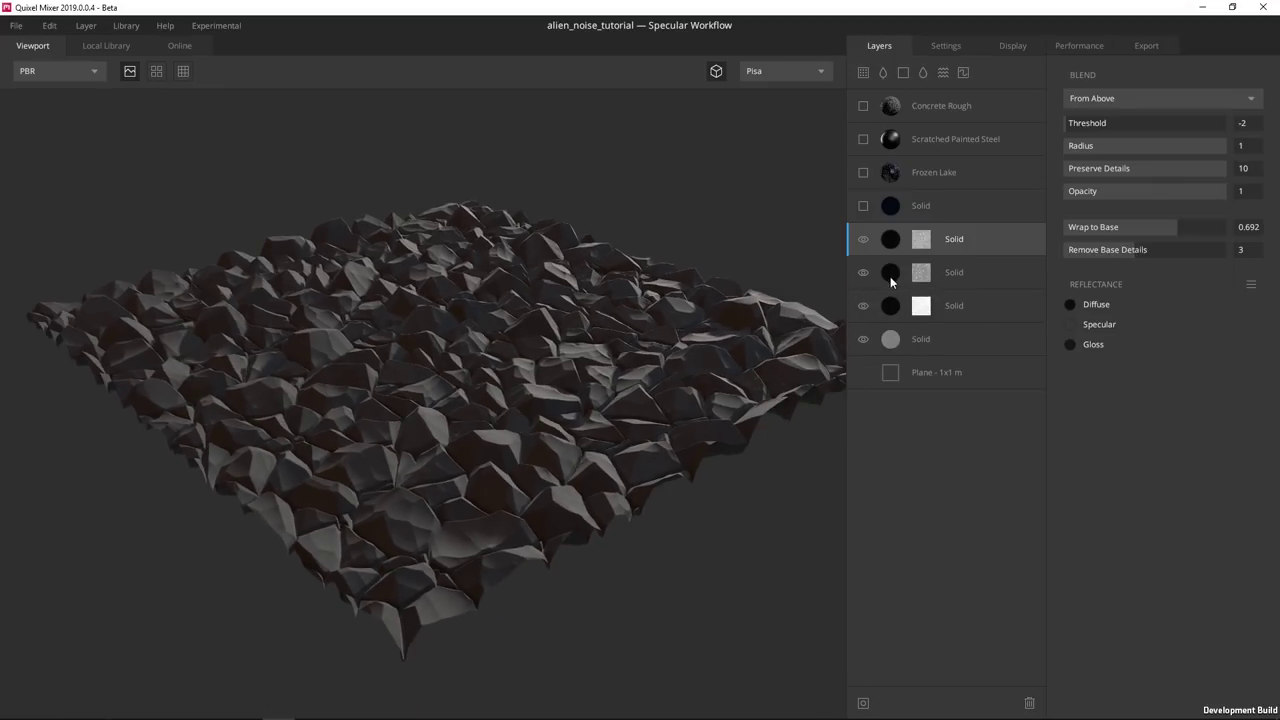
left_click_drag(568, 346, 481, 385)
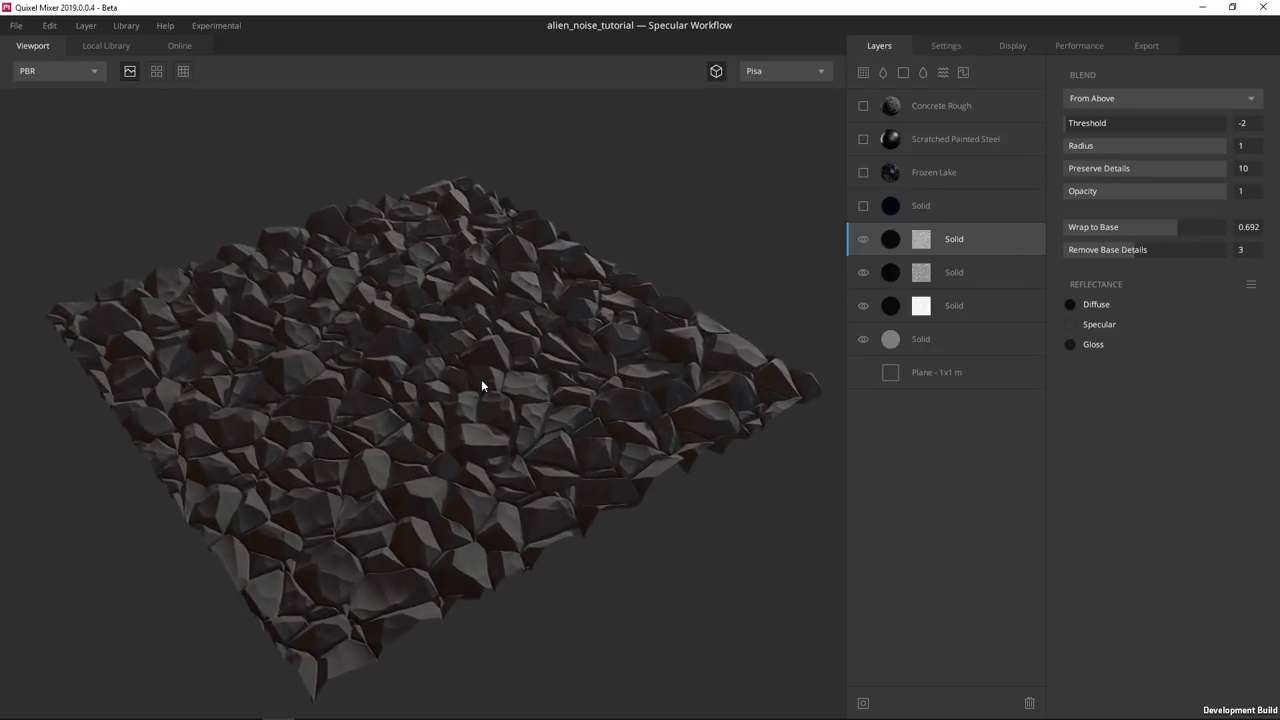
Compare the Worley noise mask settings of the middle masked Solid layer with the lowest masked Solid layer's mask
left_click(901, 270)
left_click(921, 272)
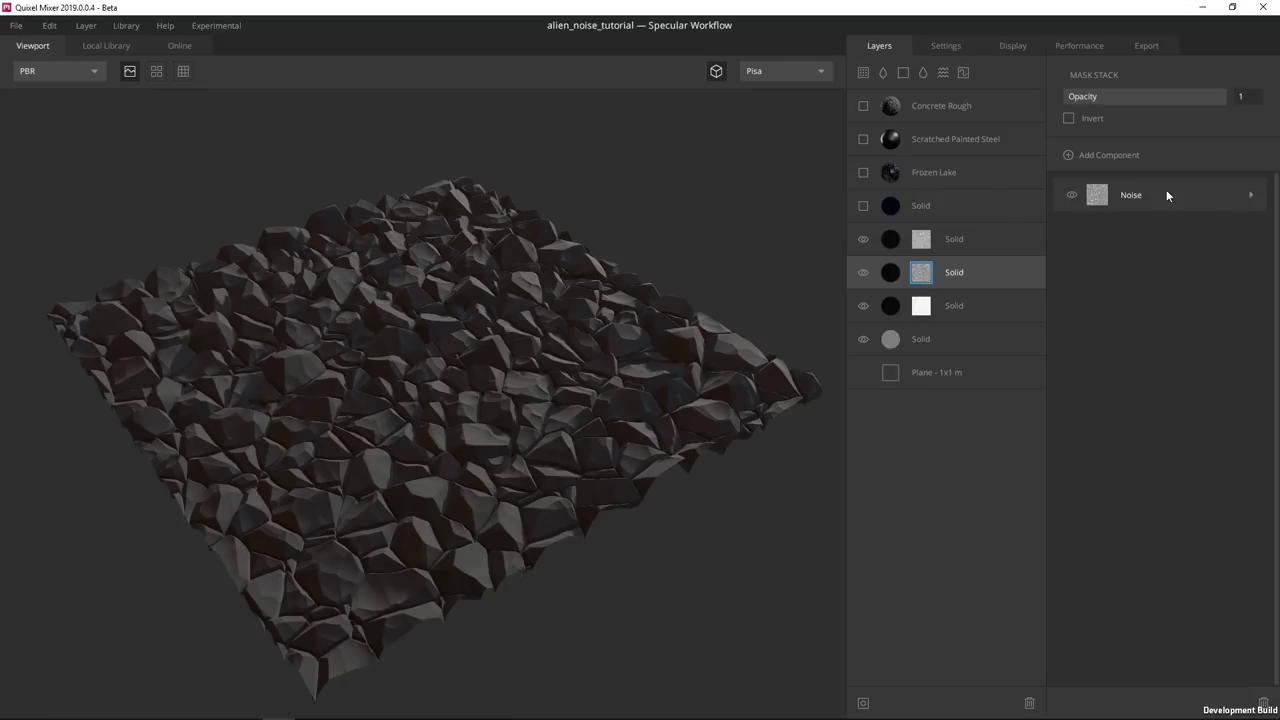
left_click(1251, 197)
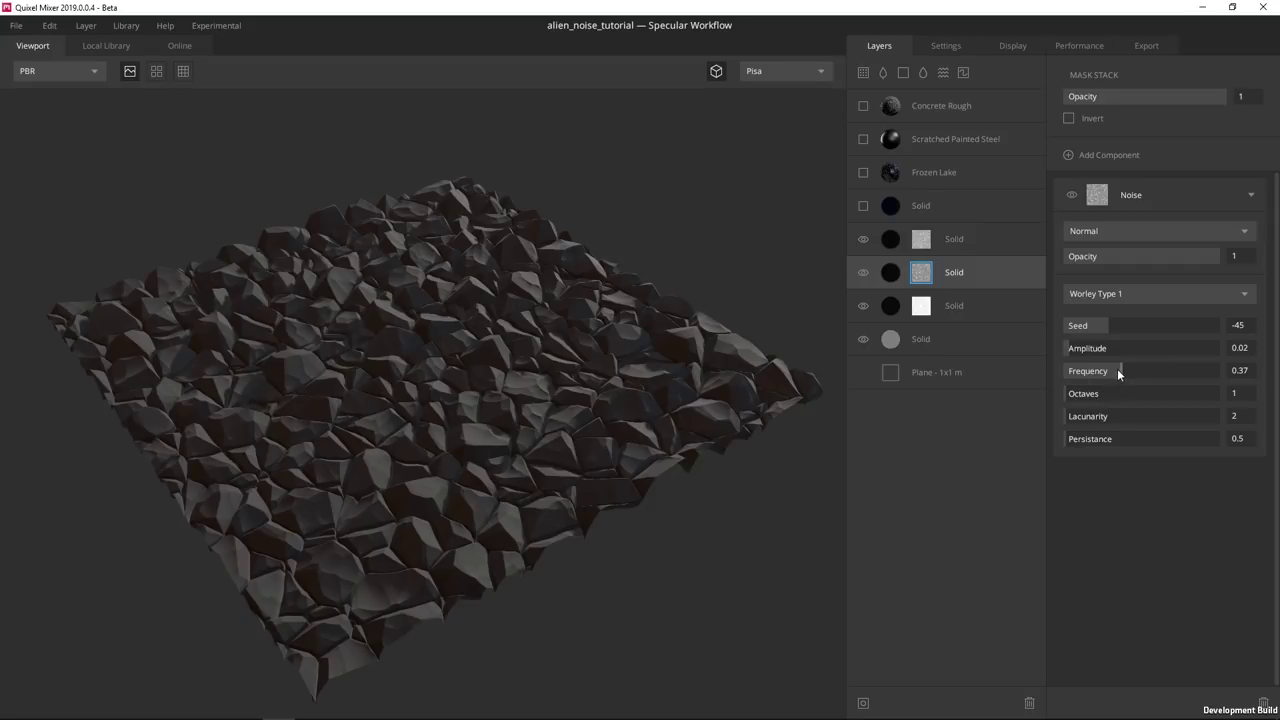
left_click(918, 308)
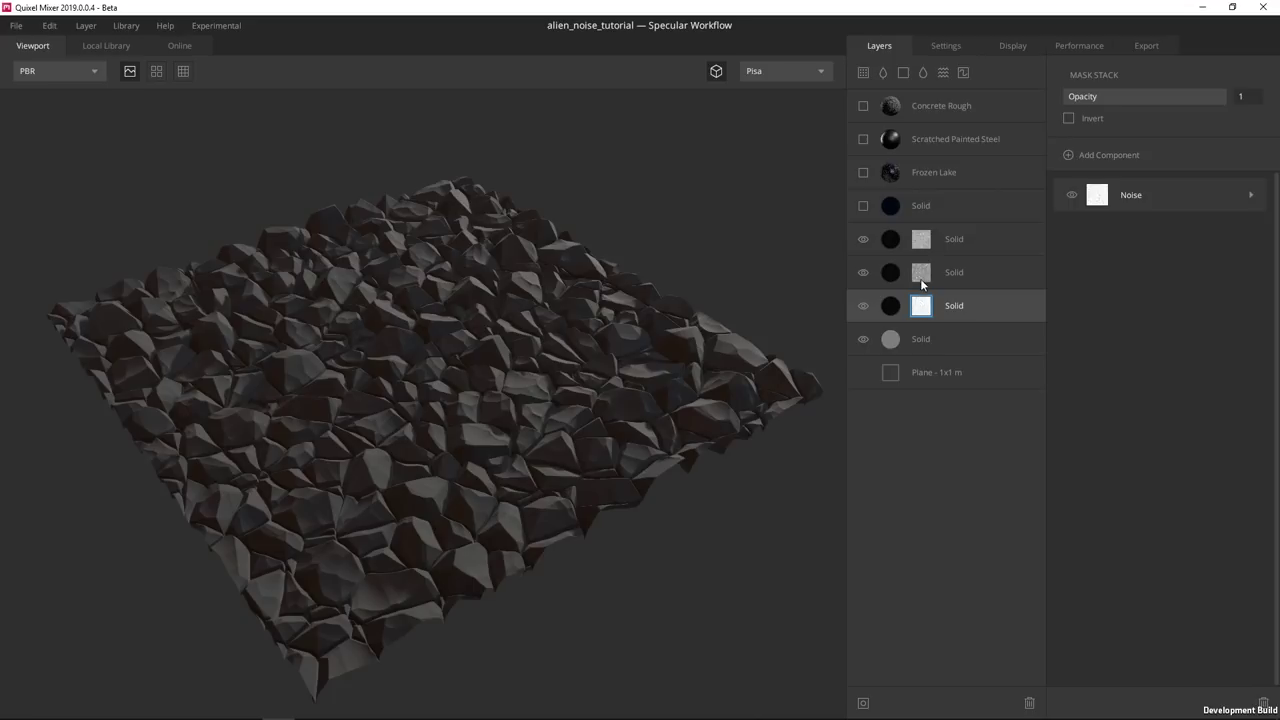
left_click(921, 272)
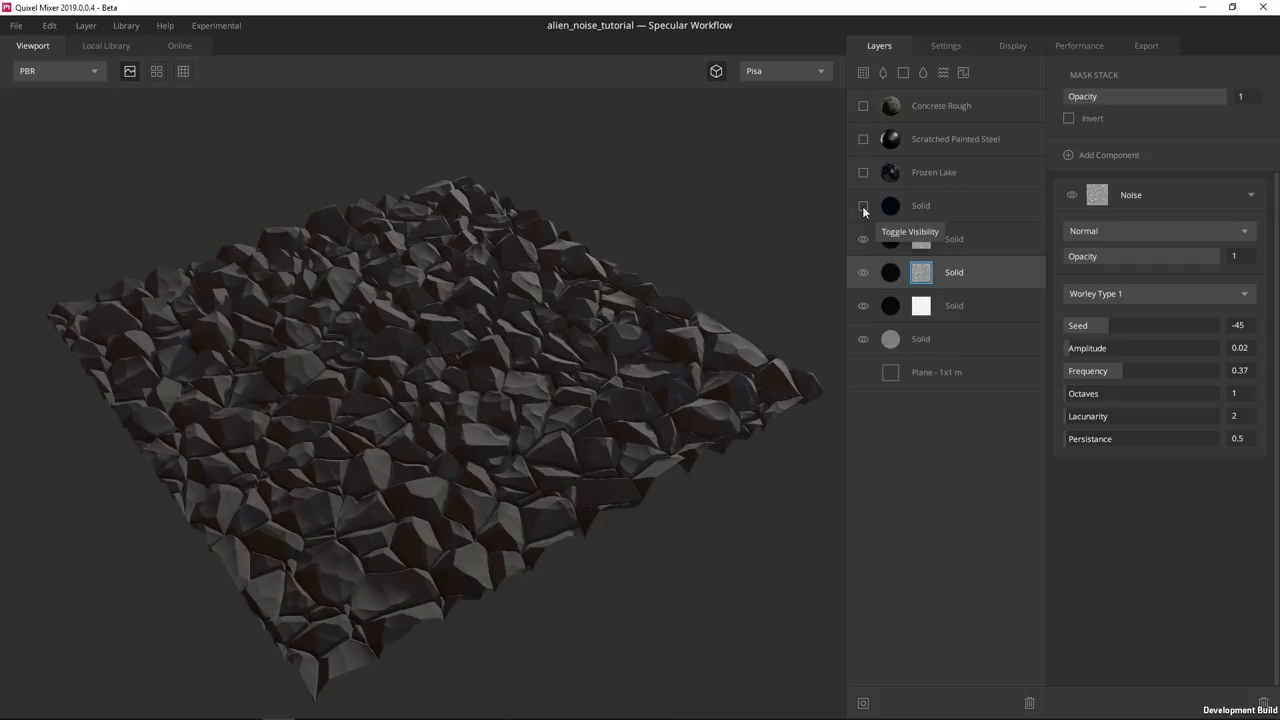
Make the unmasked dark Solid layer above the three masked Solid layers visible and inspect the rock surface
left_click(905, 201)
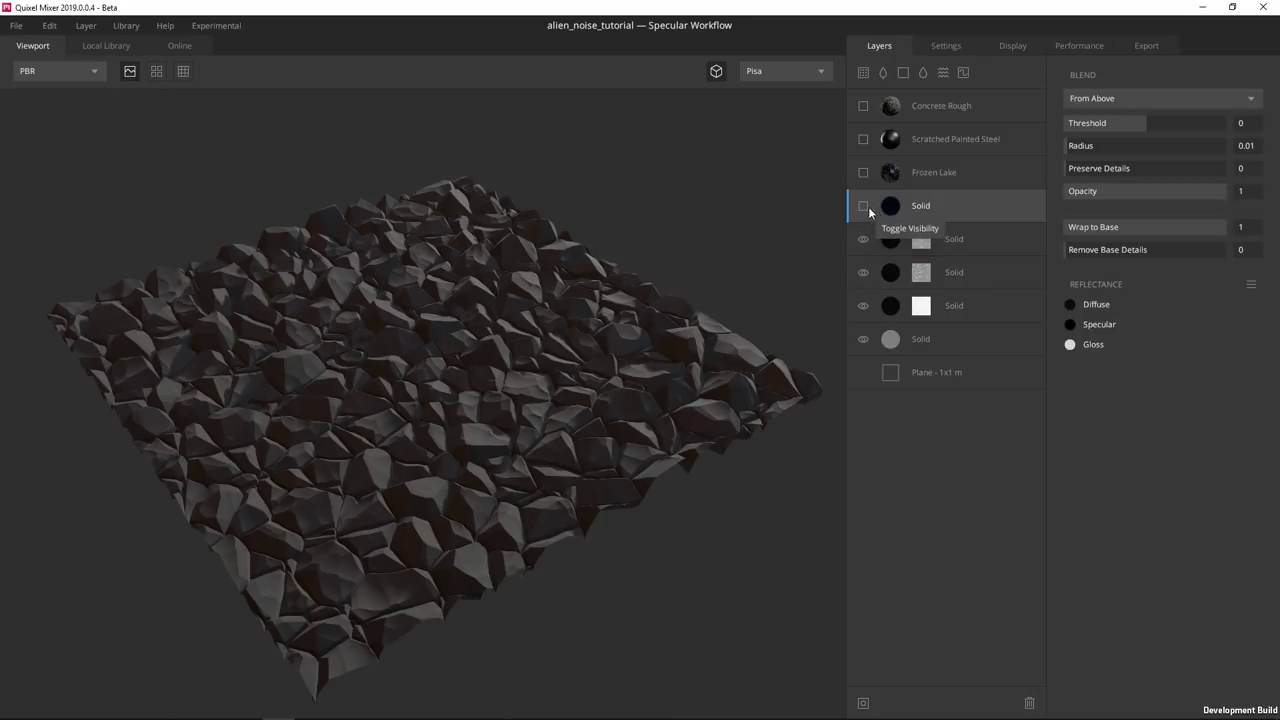
left_click(862, 207)
left_click_drag(600, 366, 514, 274)
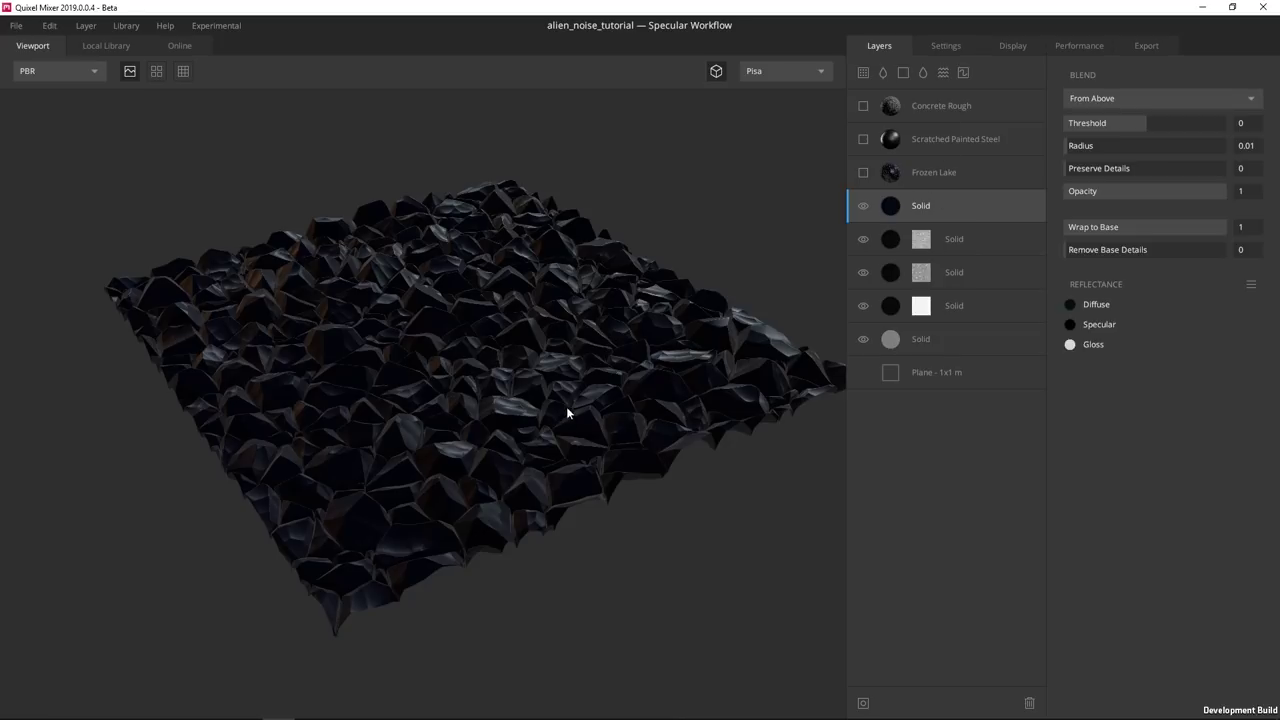
left_click_drag(409, 430, 428, 445)
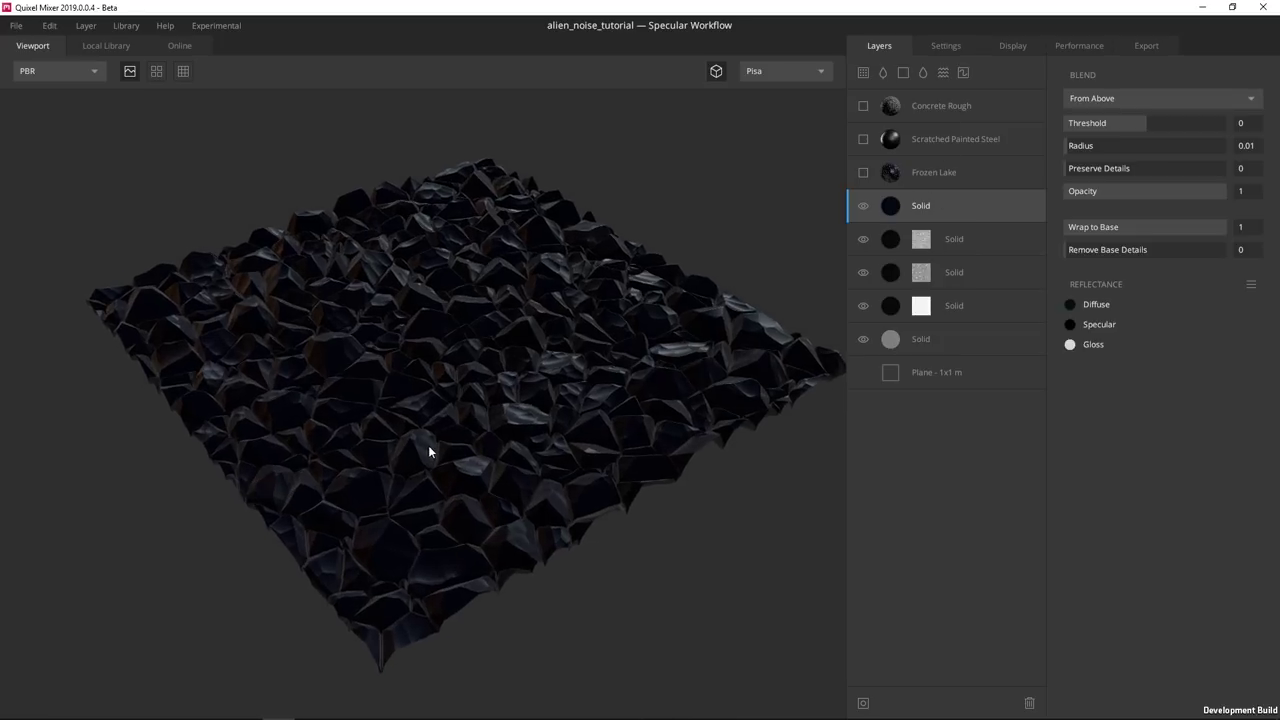
scroll(428, 443, "down", 1)
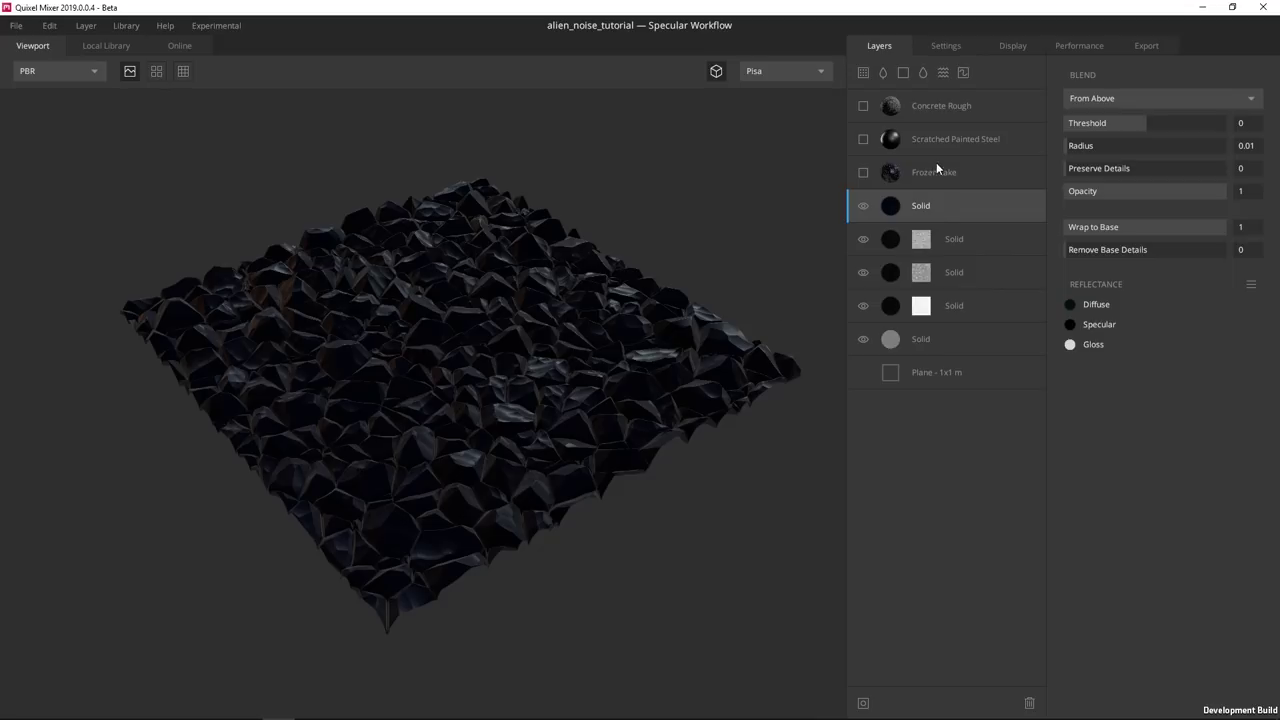
left_click_drag(484, 351, 561, 335)
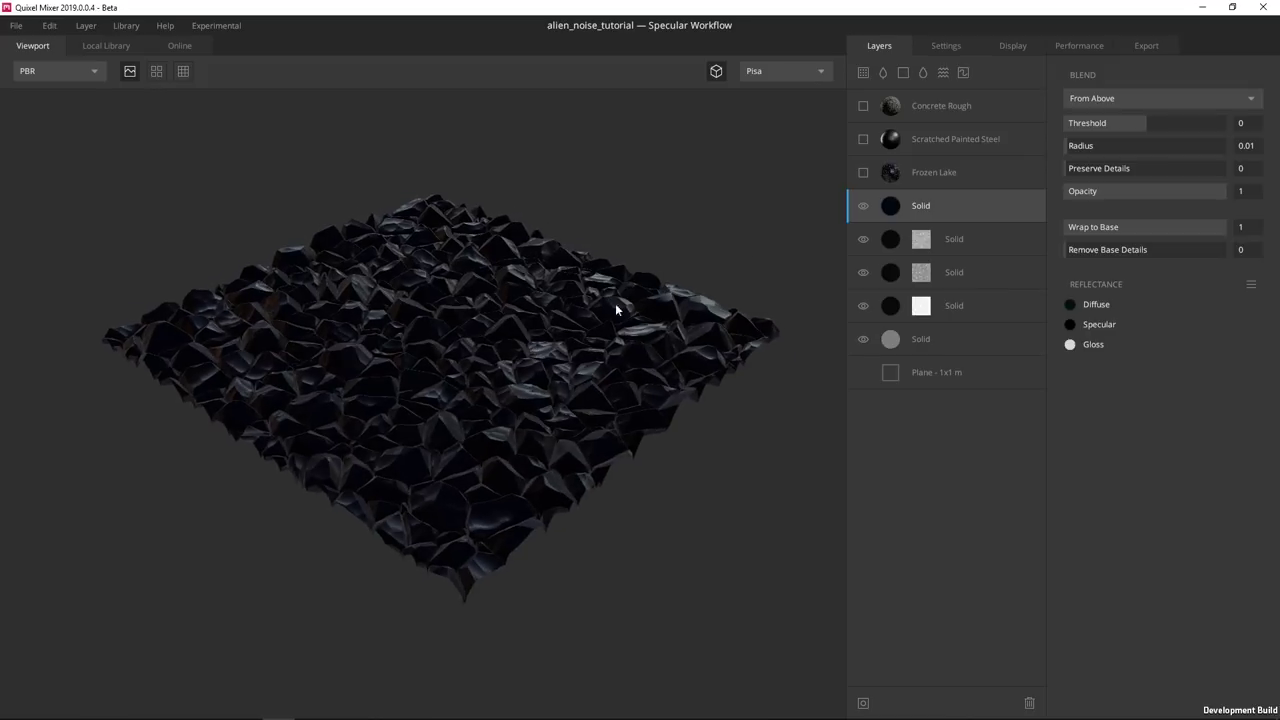
Check the dark Solid layer's diffuse color without changing it, and examine the rocks up close under different lighting
left_click(1070, 305)
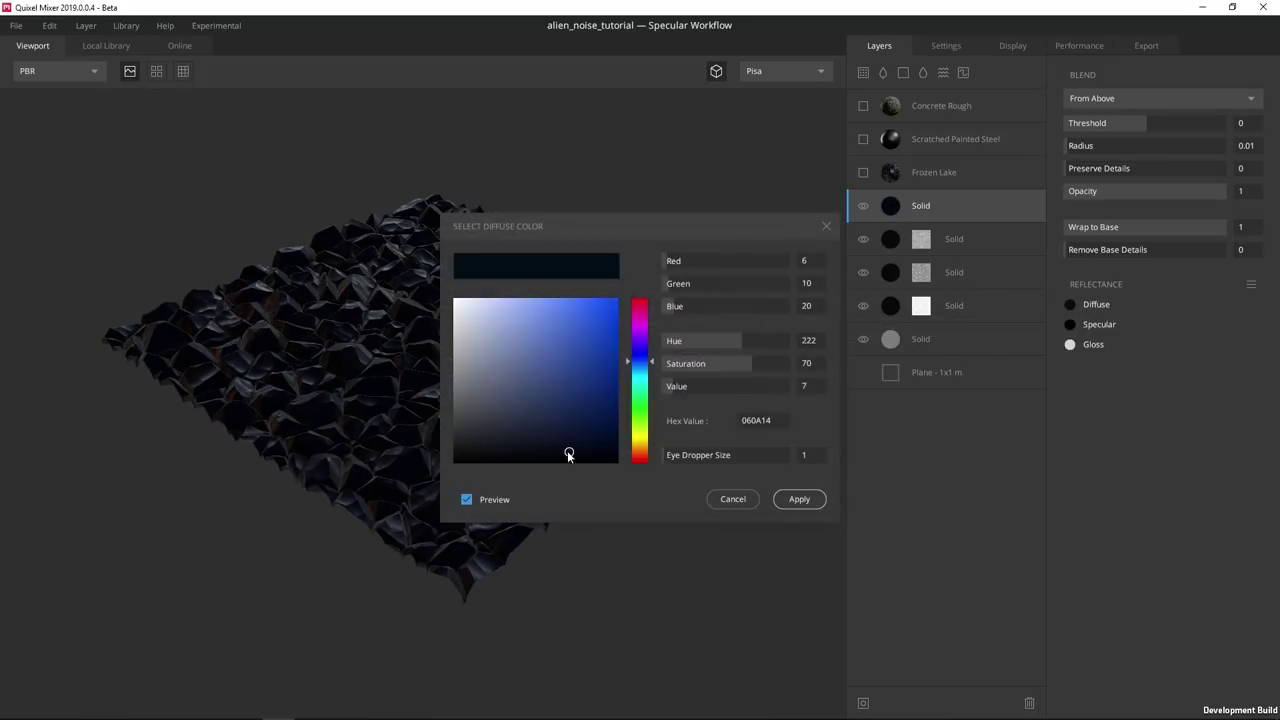
left_click(733, 499)
scroll(386, 294, "up", 6)
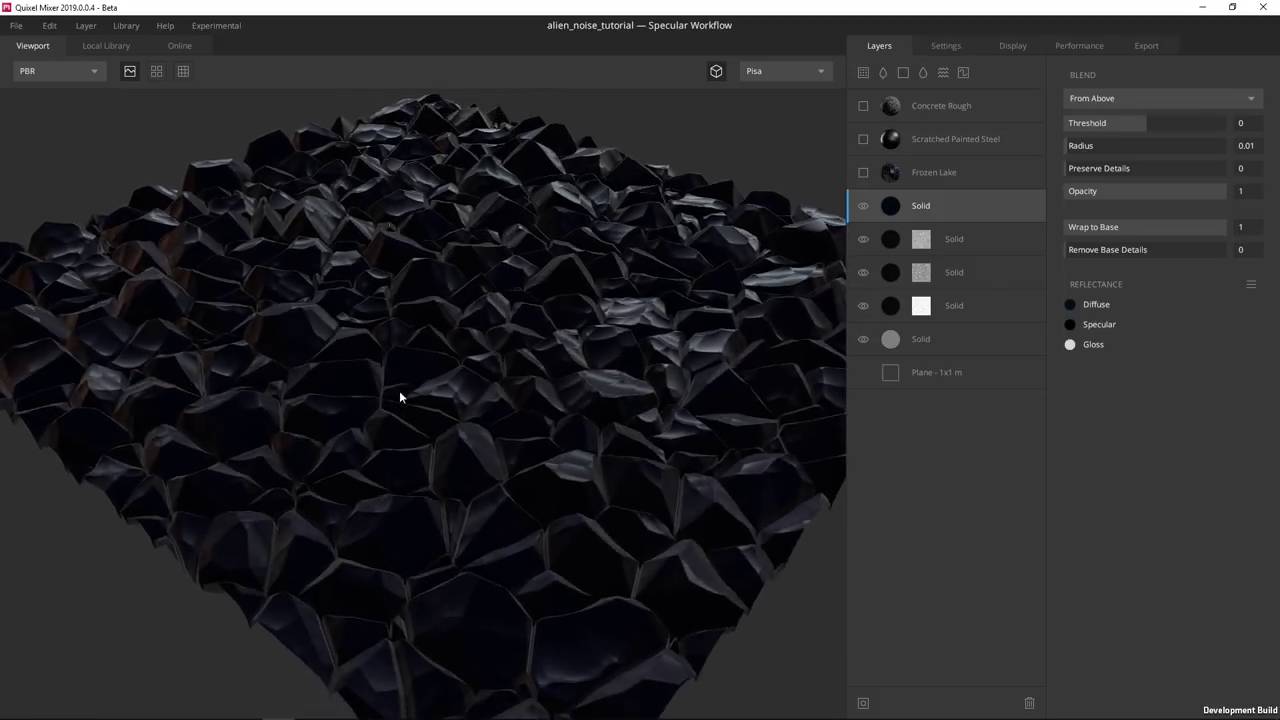
left_click_drag(400, 403, 404, 340, "alt")
left_click_drag(623, 252, 543, 371, "shift")
right_click_drag(543, 371, 488, 313, "alt")
mouse_move(488, 313)
left_mouse_down("alt")
mouse_move(508, 283)
mouse_move(503, 301)
left_mouse_up("alt")
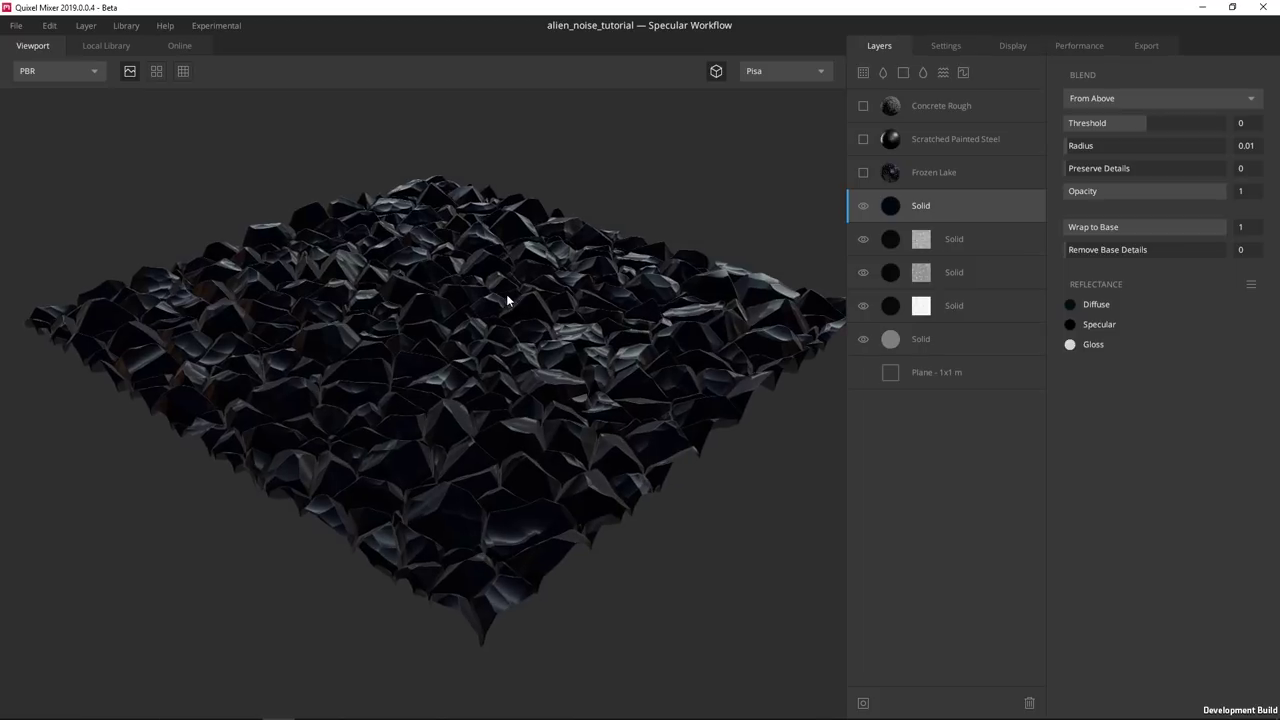
Make the Frozen Lake layer visible and inspect its effect on the rocks up close and from farther away
left_click(921, 175)
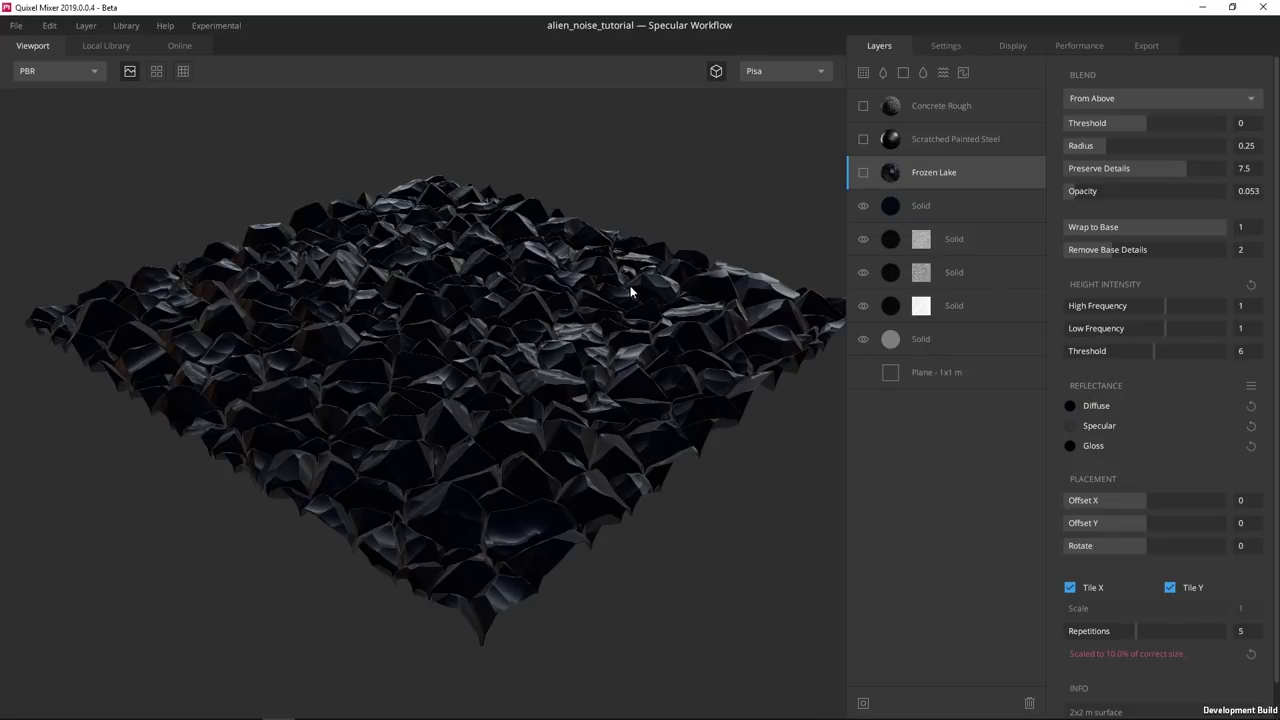
left_click(864, 173)
scroll(543, 500, "up", 5)
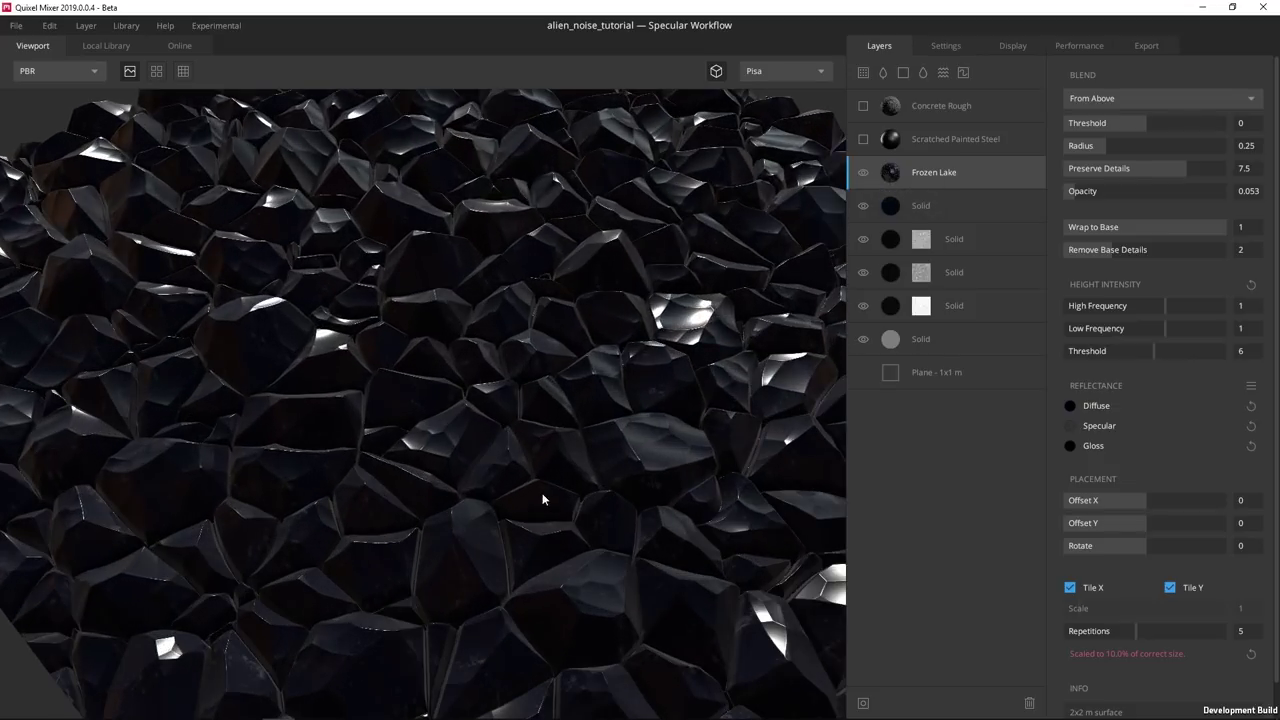
left_click_drag(709, 374, 680, 387, "shift")
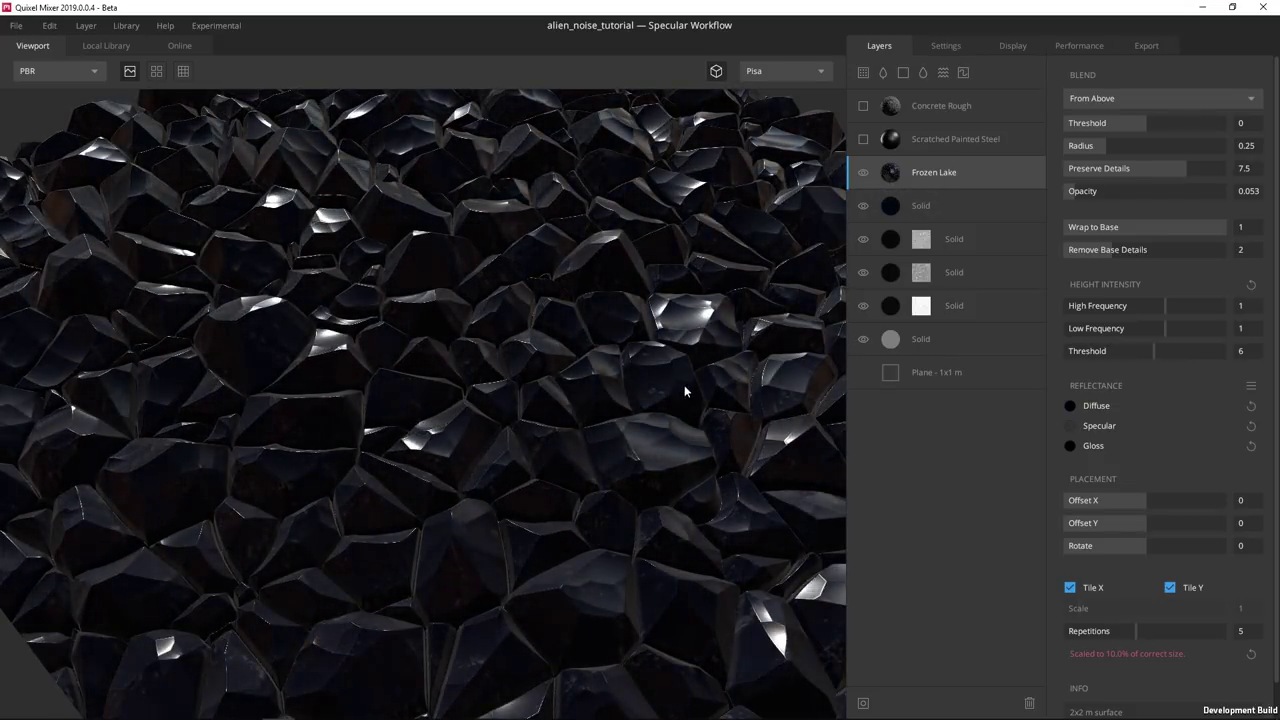
scroll(496, 302, "down", 8)
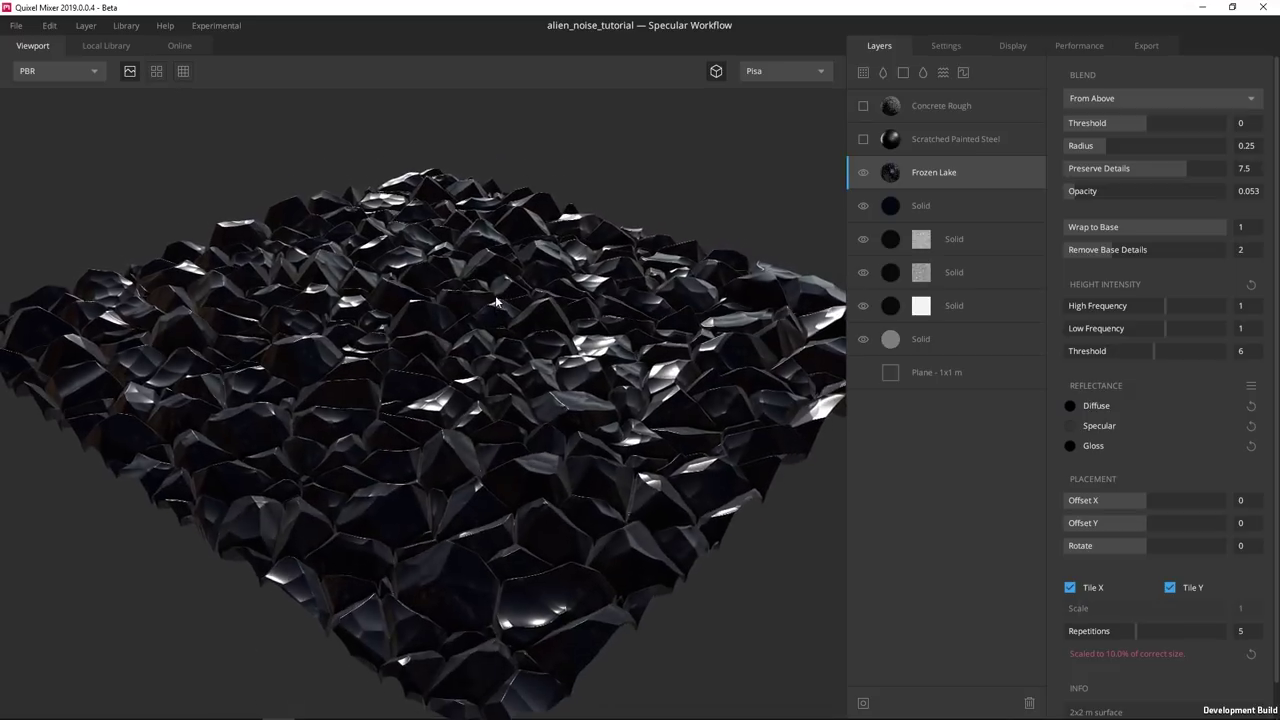
mouse_move(496, 302)
left_mouse_down()
mouse_move(464, 318)
mouse_move(477, 315)
left_mouse_up()
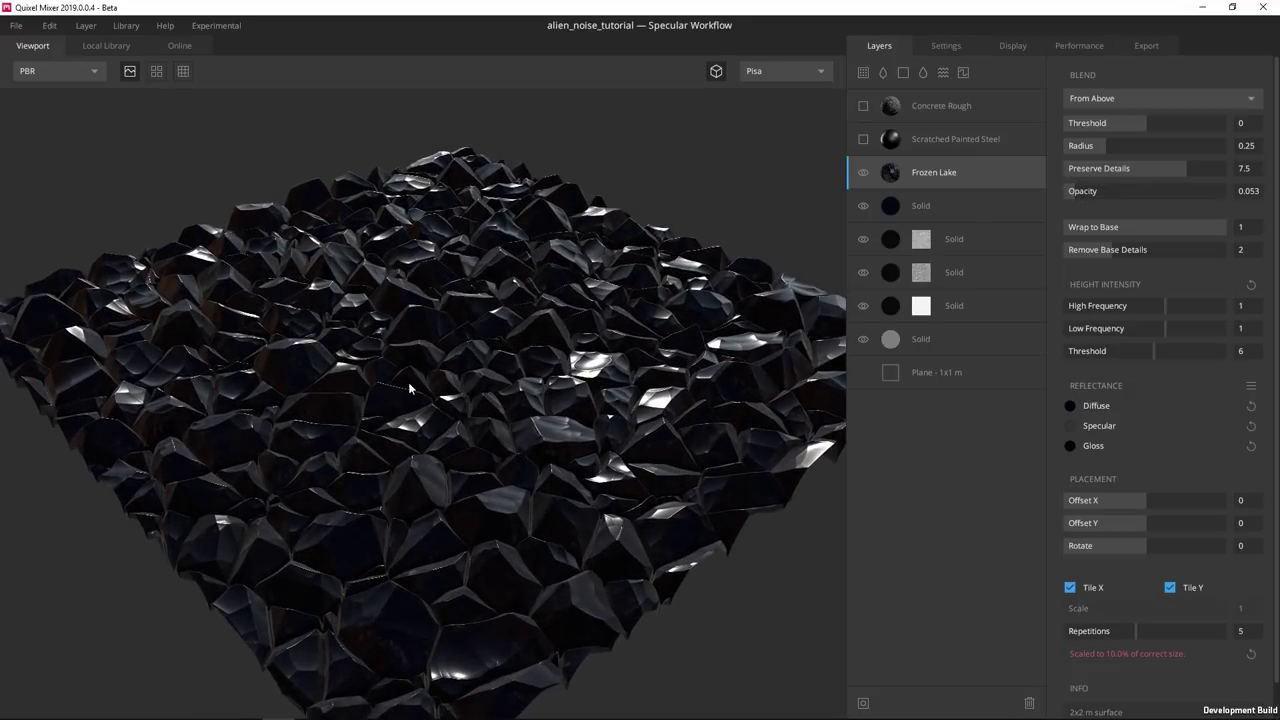
scroll(720, 310, "up", 4)
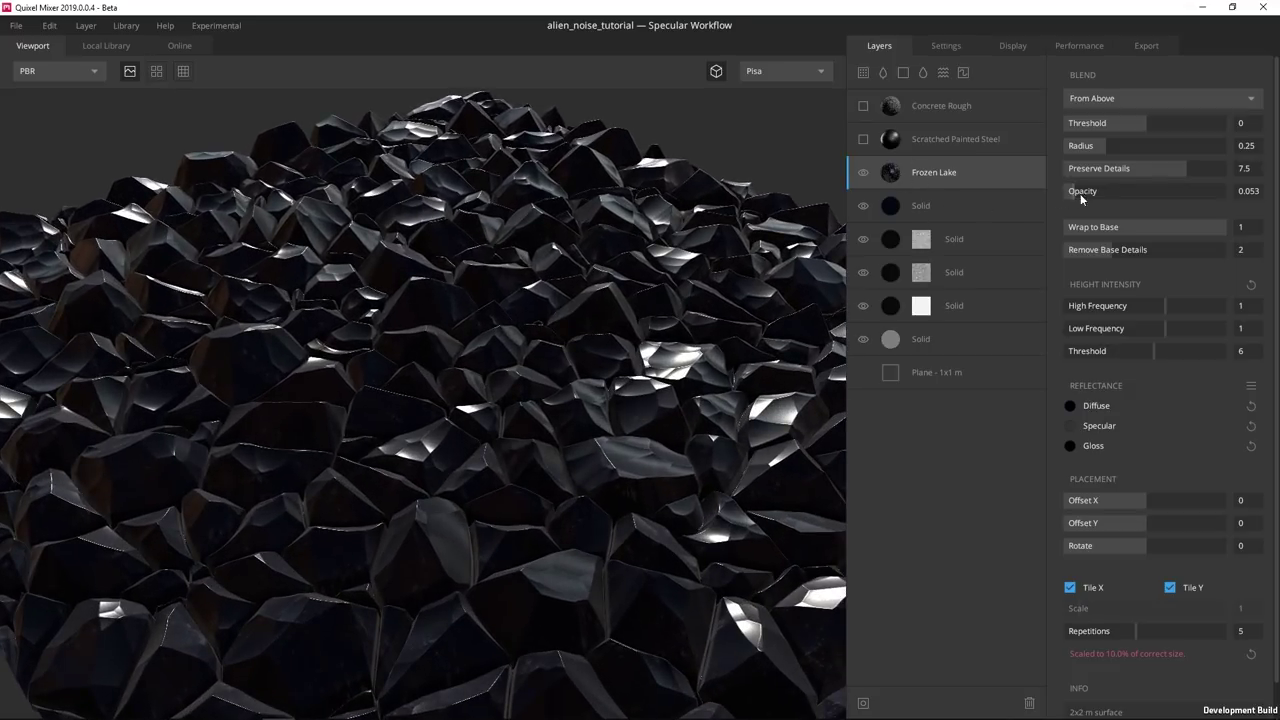
Set the Frozen Lake layer's blend Opacity to 0.087 and review the rocks from several angles and light directions
mouse_move(1076, 193)
left_mouse_down()
mouse_move(1210, 186)
mouse_move(1081, 193)
left_mouse_up()
left_click_drag(595, 386, 574, 421)
scroll(574, 421, "down", 3)
right_click_drag(574, 421, 718, 463, "shift")
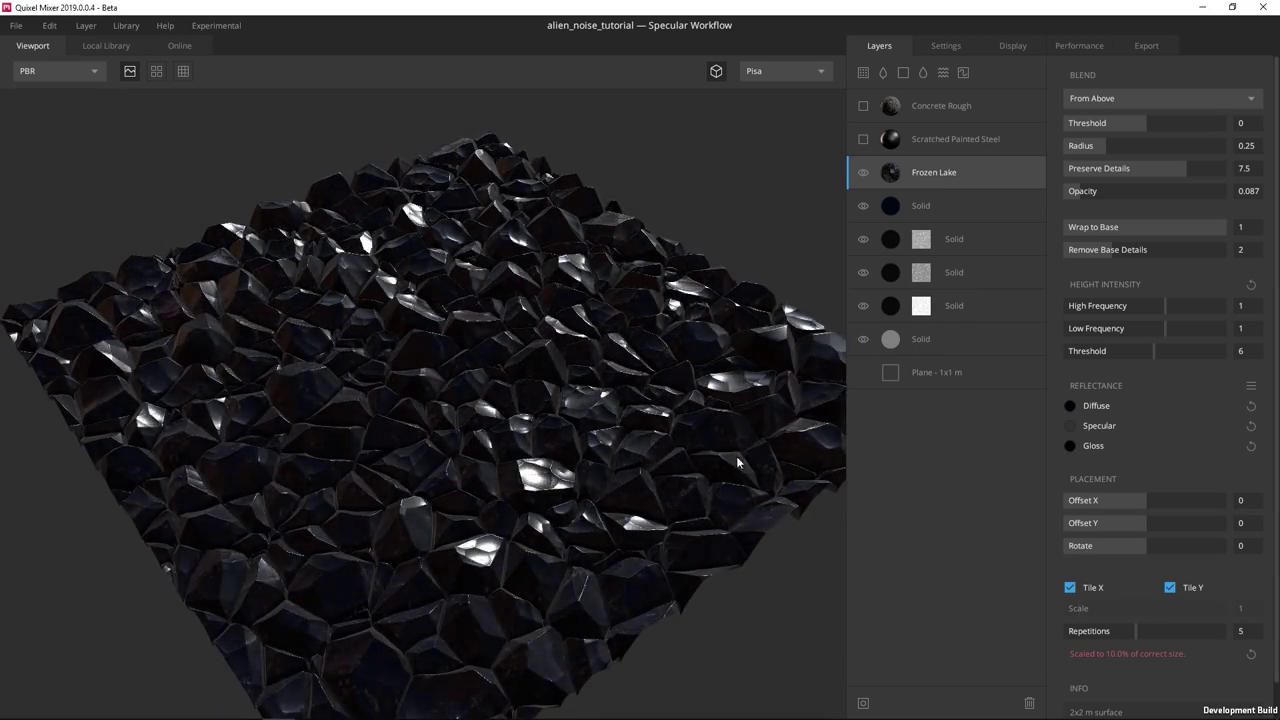
left_click_drag(718, 463, 518, 370)
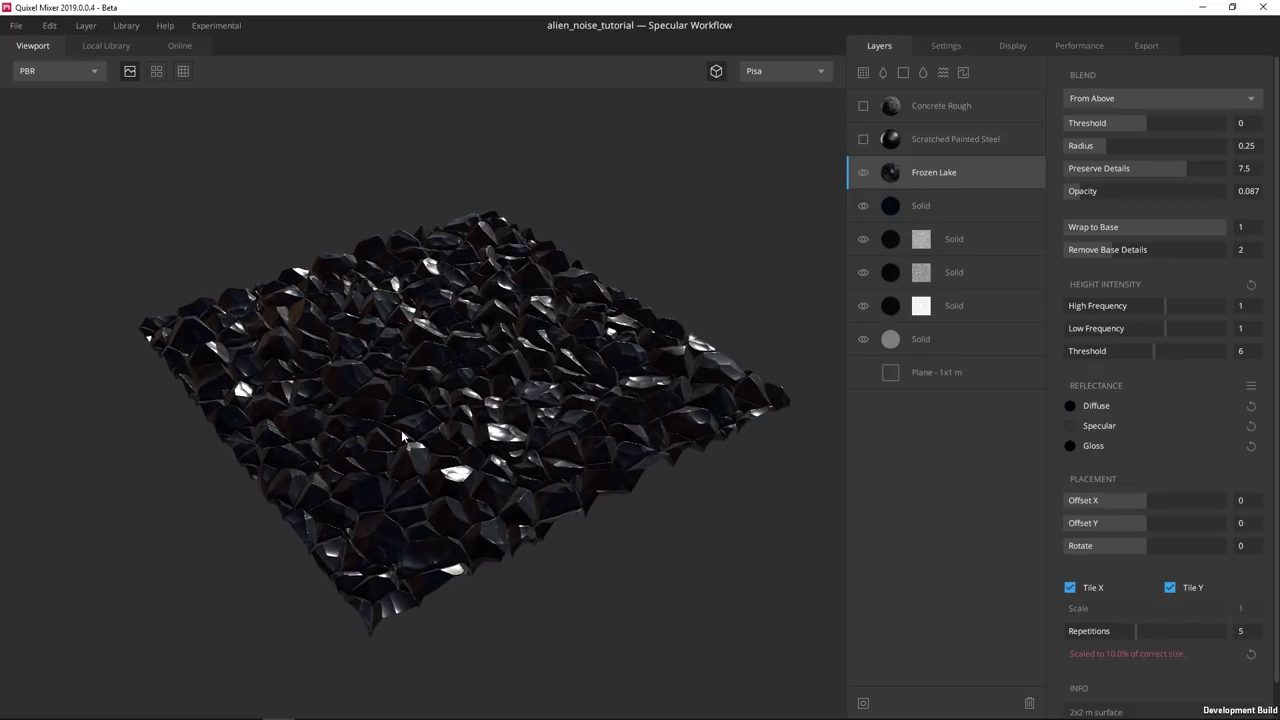
left_click_drag(372, 416, 416, 389)
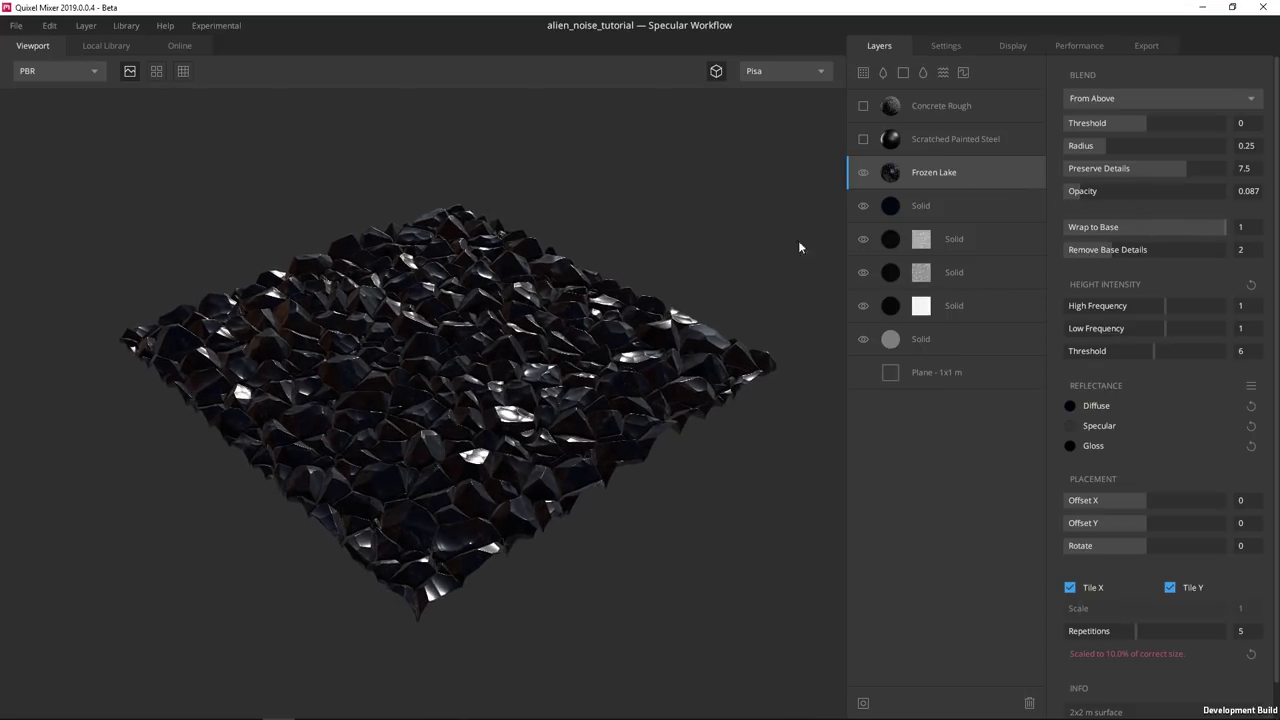
scroll(455, 390, "up", 5)
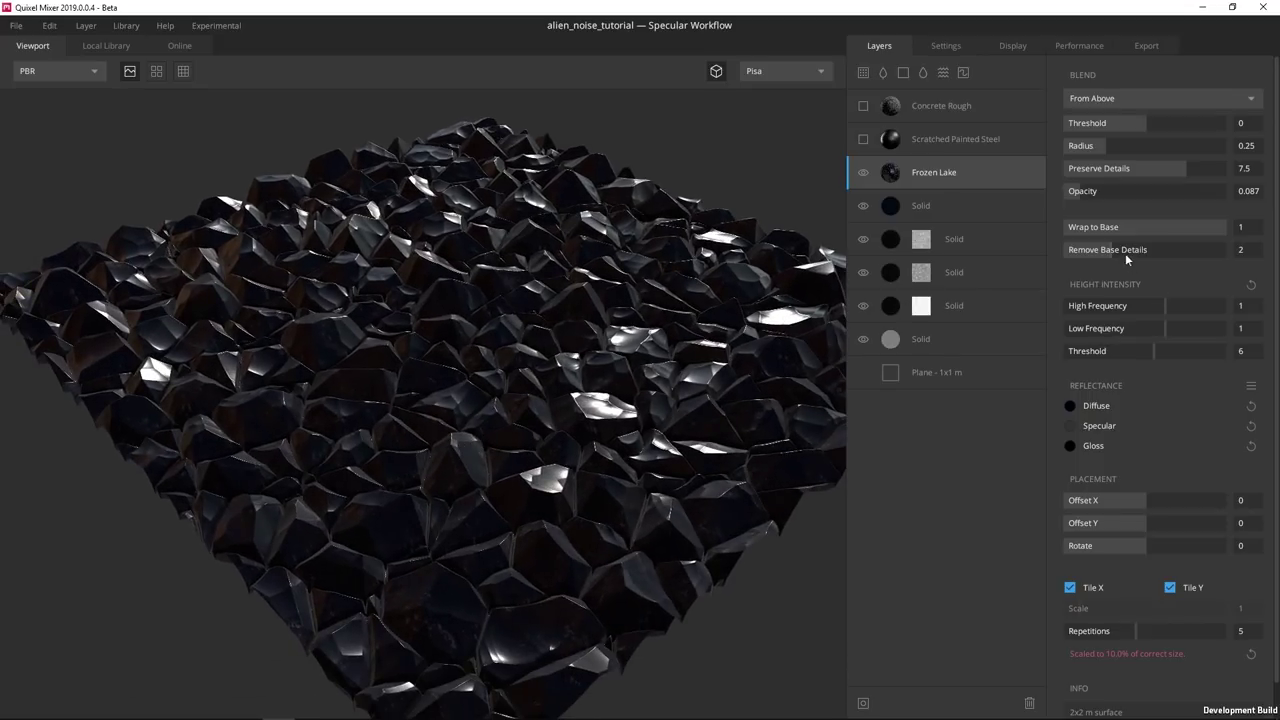
Try a Wrap to Base of 0.182 on the Frozen Lake layer, return it to 1, and set Remove Base Details to 3
left_click_drag(1200, 228, 1093, 232)
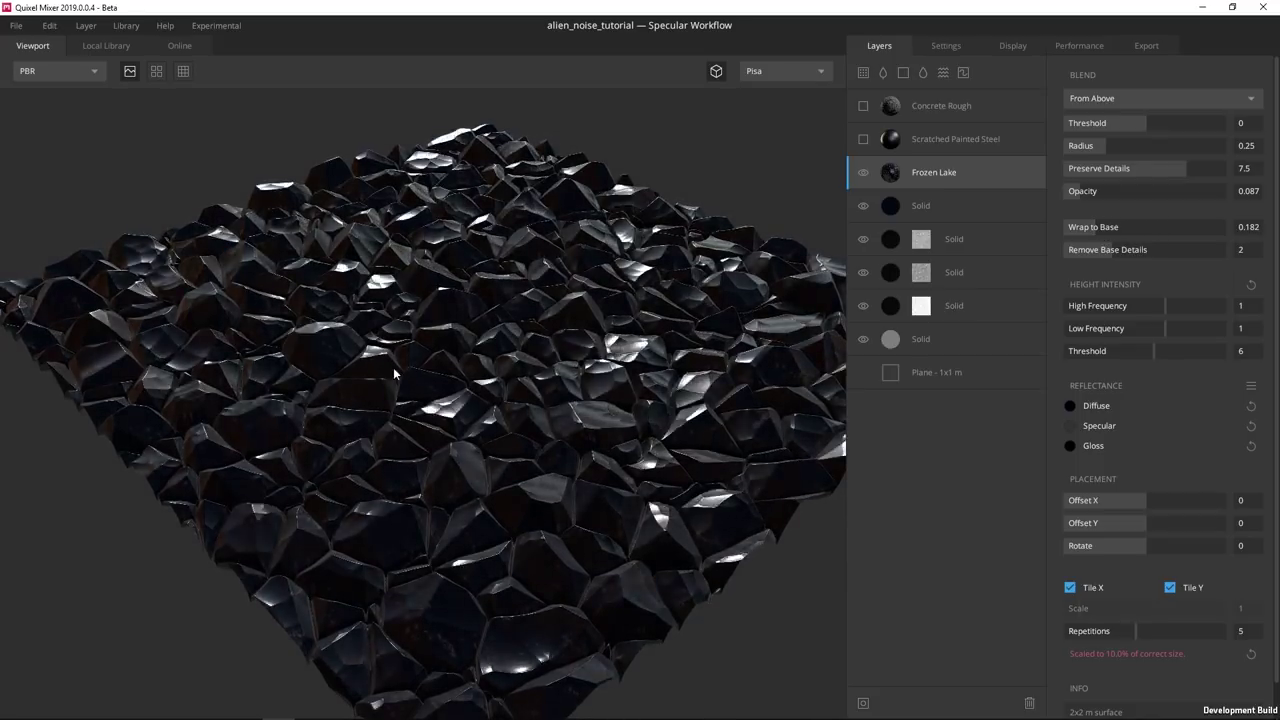
left_click_drag(1113, 243, 1147, 253)
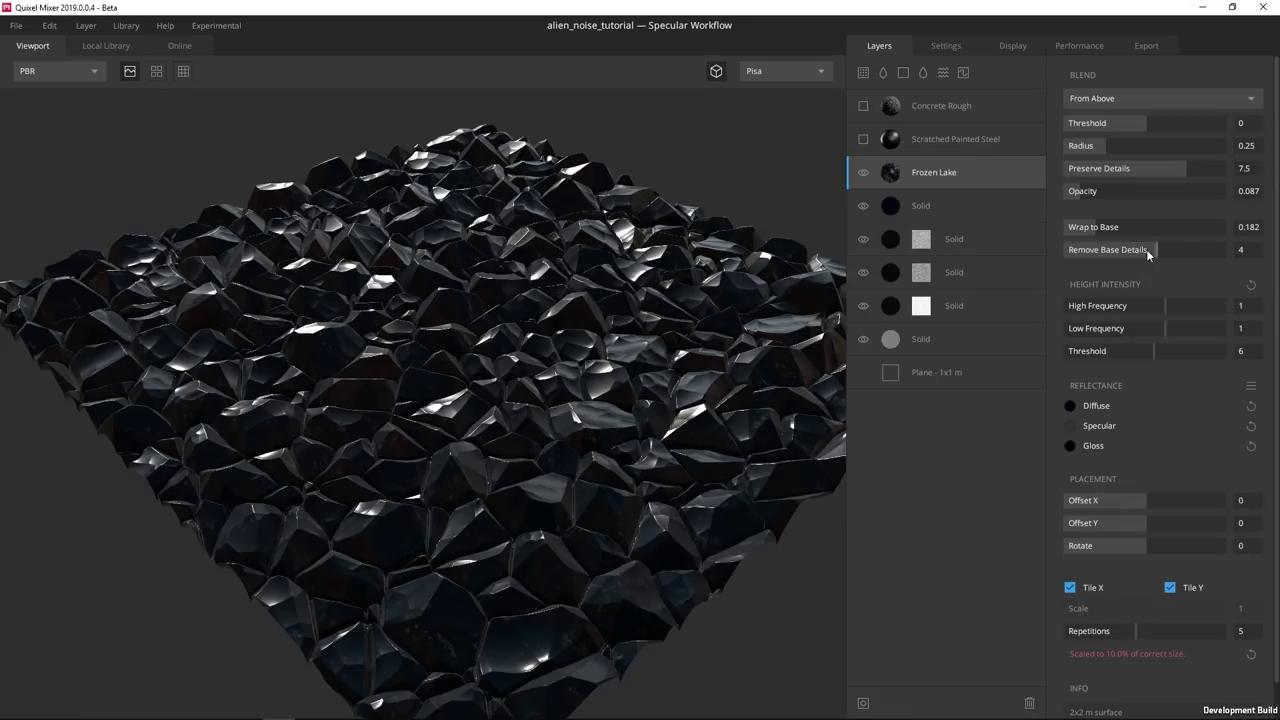
left_click(1110, 190)
left_click_drag(1110, 190, 1078, 189)
left_click_drag(1176, 251, 1225, 228)
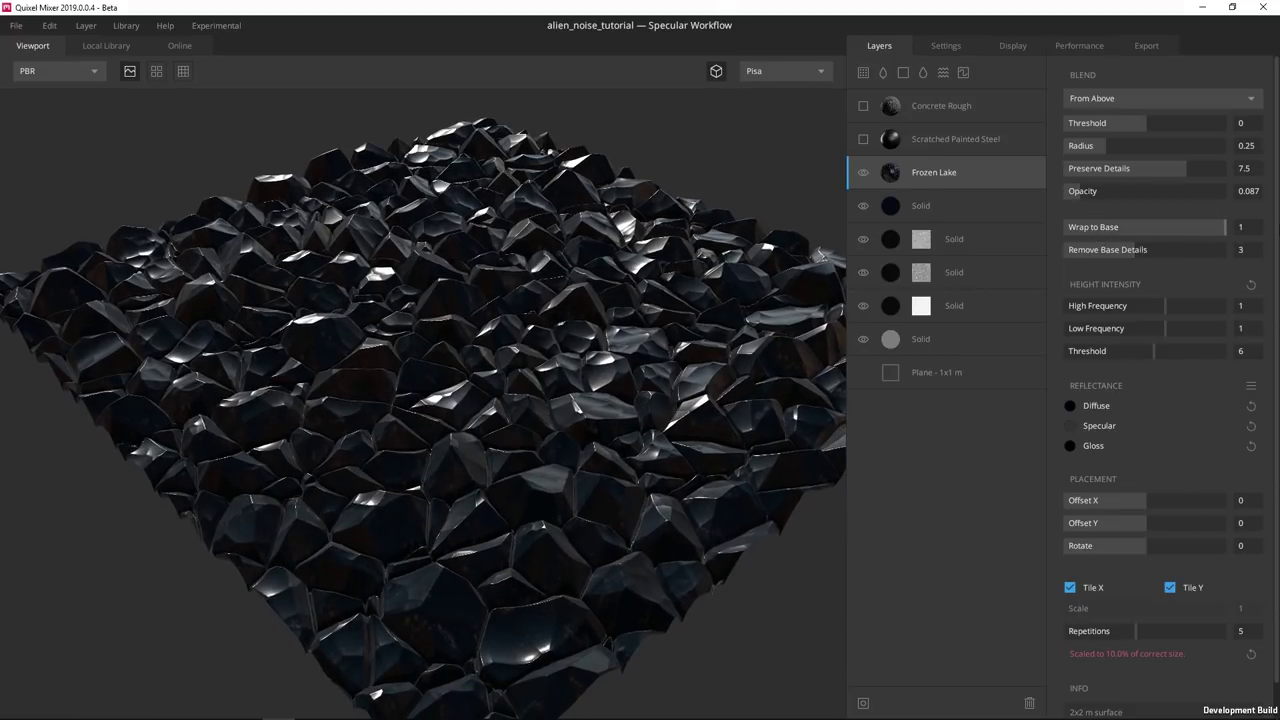
right_click_drag(469, 366, 733, 440, "shift")
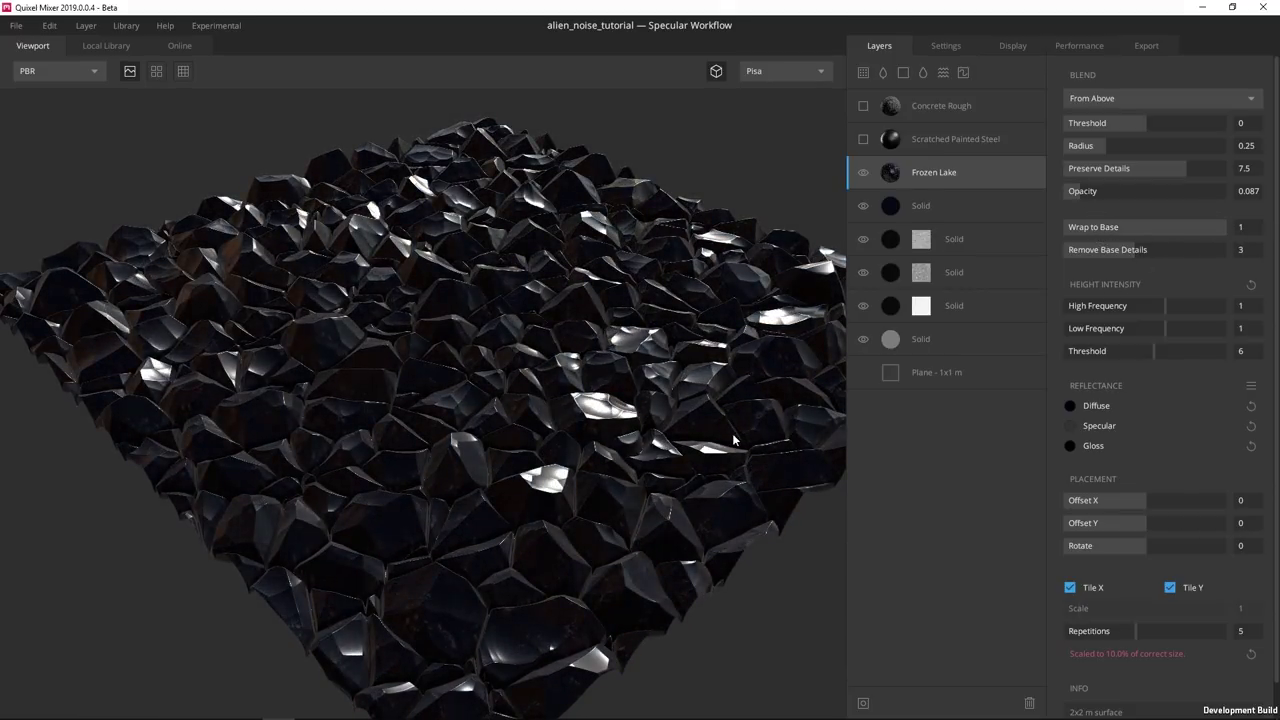
left_click_drag(394, 334, 516, 354)
scroll(549, 383, "down", 5)
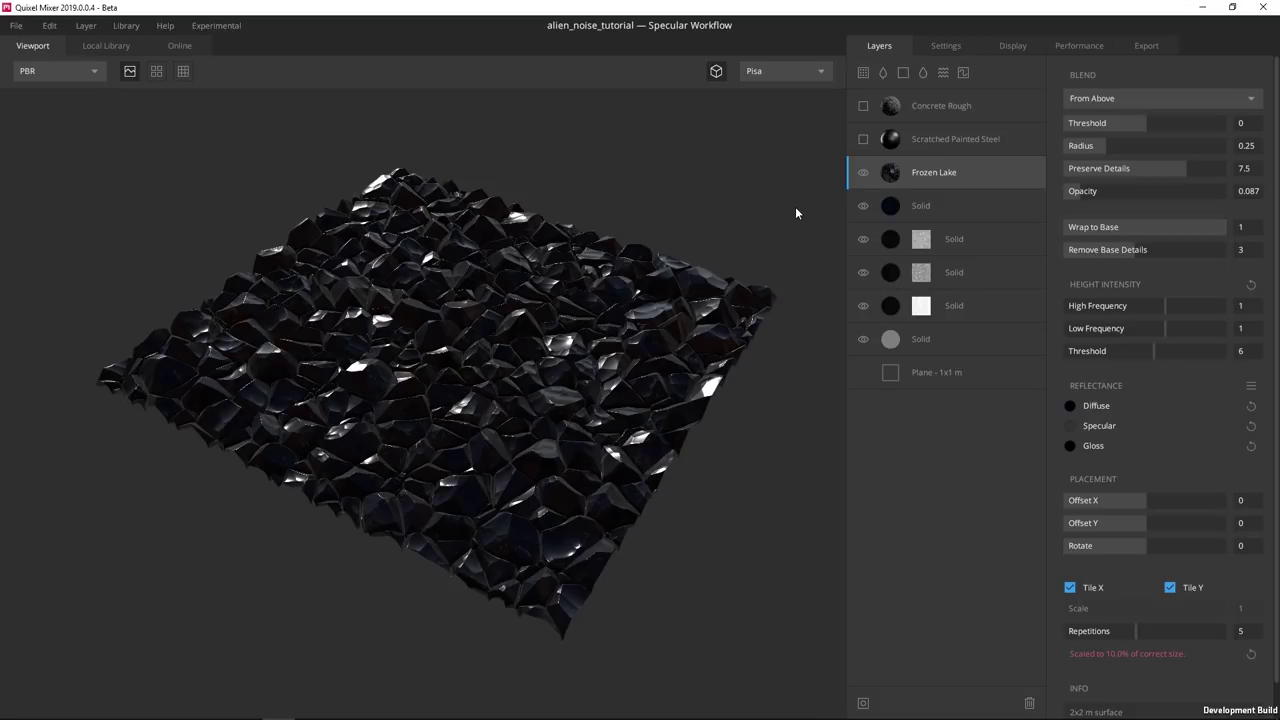
Make the Scratched Painted Steel layer visible and inspect the rocks up close
left_click(946, 139)
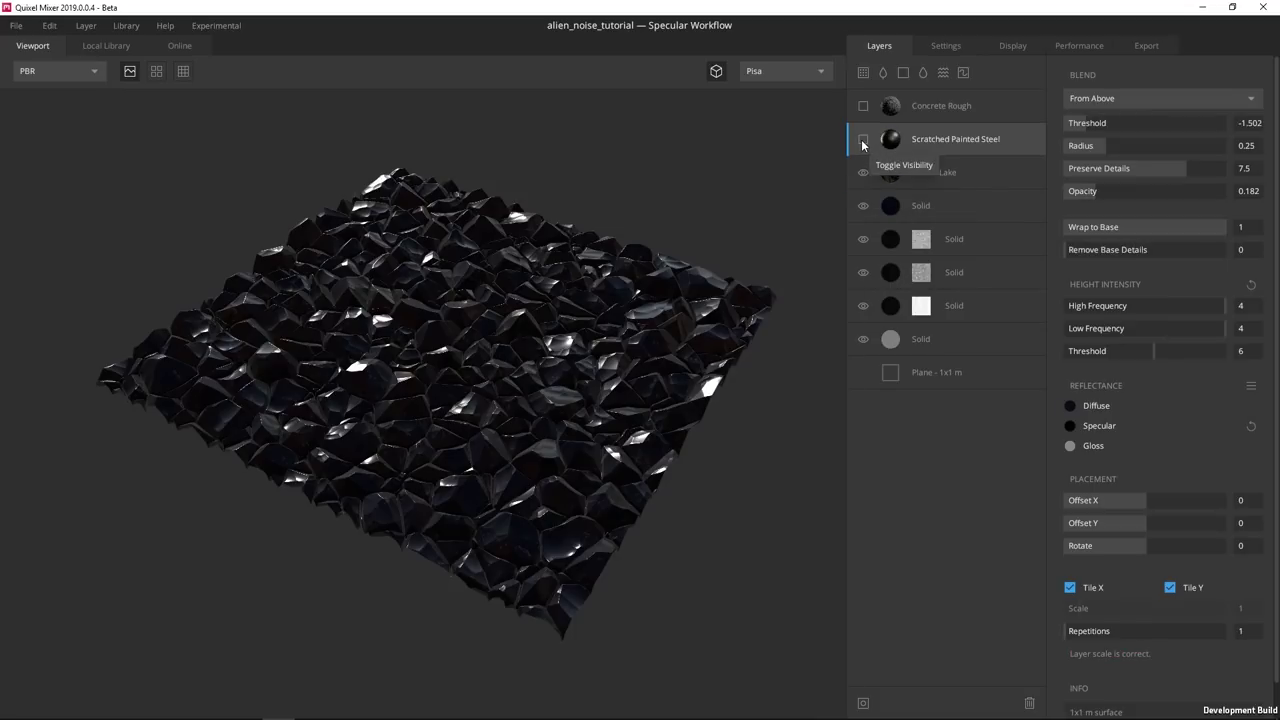
scroll(430, 449, "up", 6)
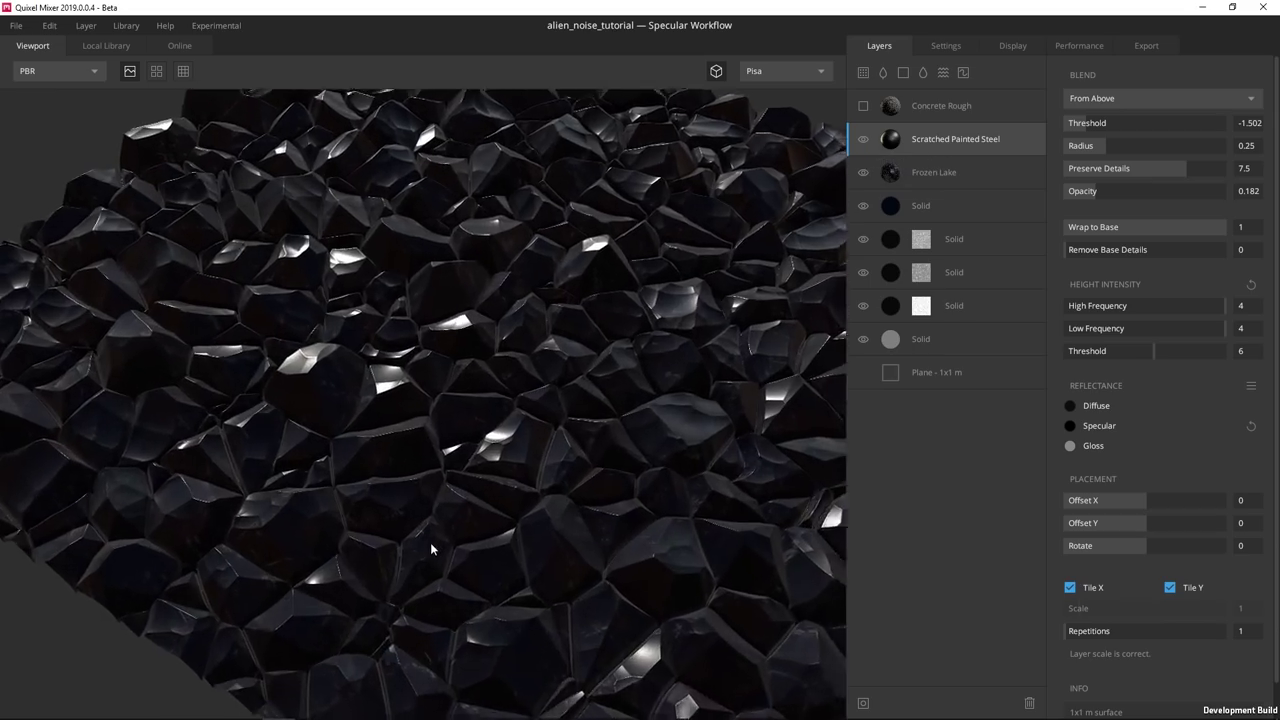
left_click_drag(590, 378, 500, 394)
Try a blend Opacity of 0.390 on the Scratched Painted Steel layer and check the whole surface
mouse_move(1114, 189)
left_mouse_down()
mouse_move(1168, 184)
mouse_move(1128, 184)
left_mouse_up()
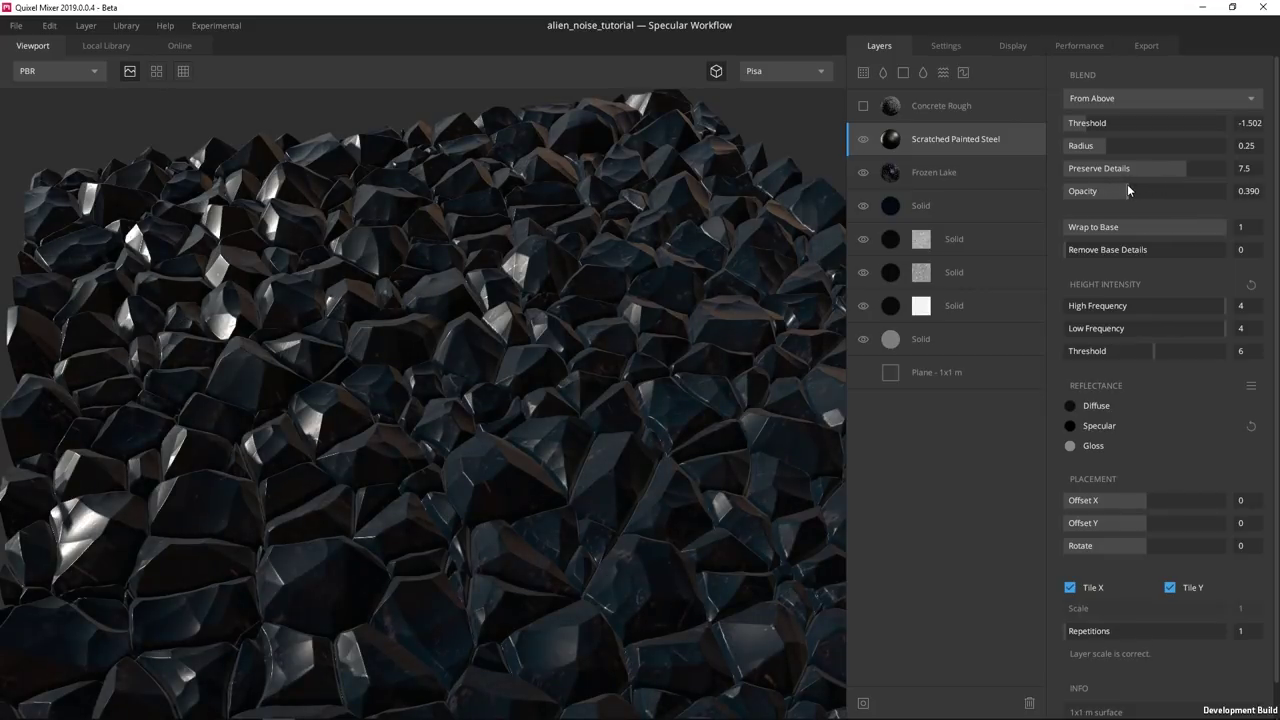
left_click_drag(678, 342, 478, 456, "shift")
left_click_drag(478, 456, 437, 370)
scroll(342, 219, "down", 5)
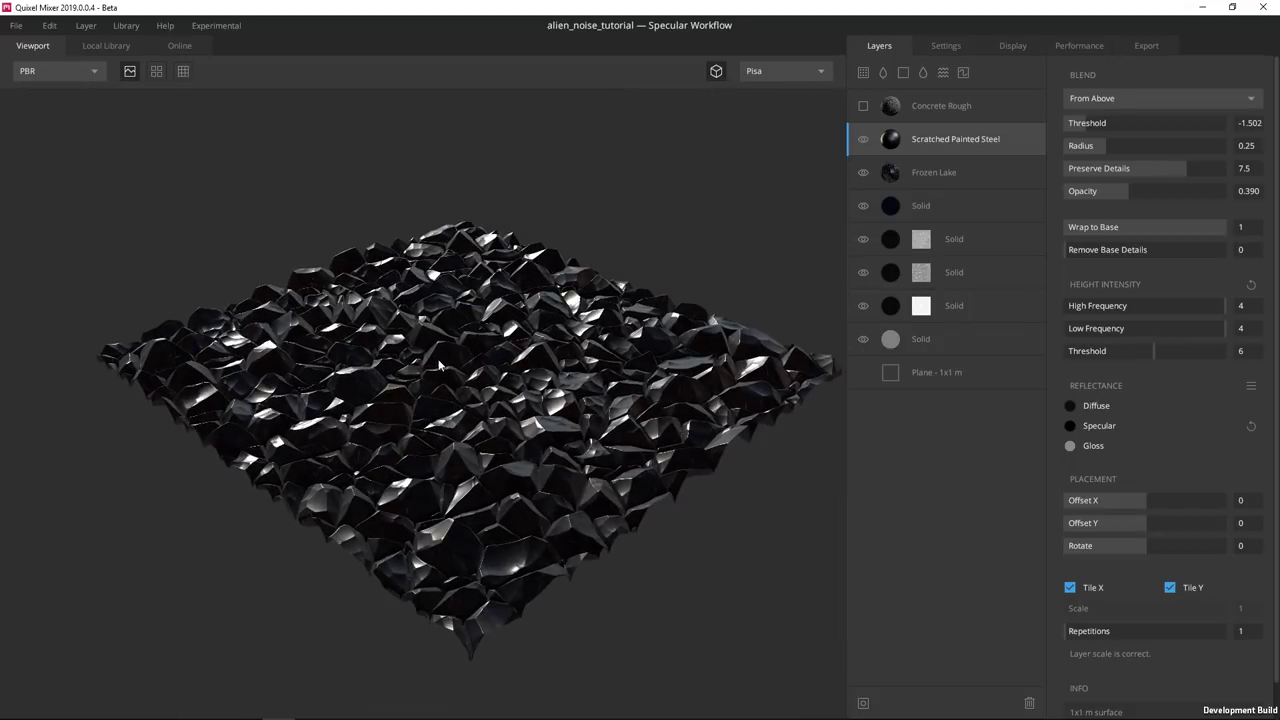
Set the Scratched Painted Steel layer's blend Opacity to 0.261 and check the rocks under changed lighting
mouse_move(1127, 194)
left_mouse_down()
mouse_move(1034, 195)
mouse_move(675, 305)
left_mouse_up()
scroll(675, 305, "up", 10)
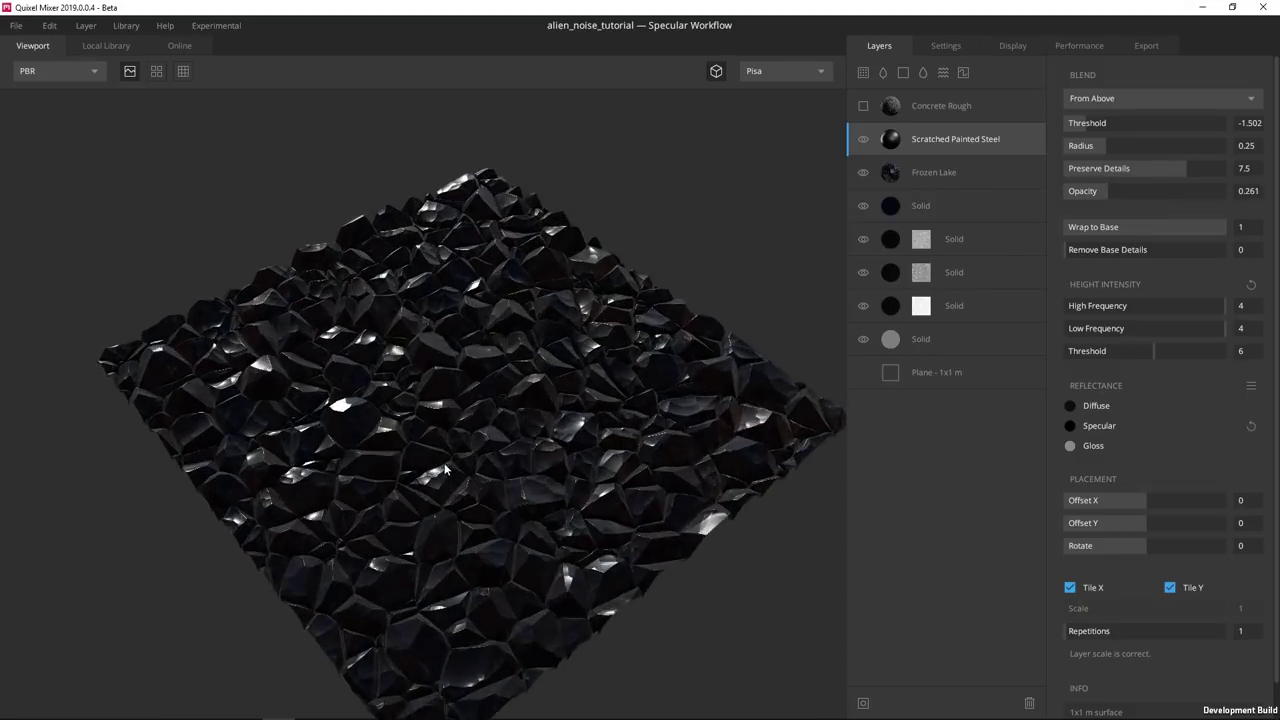
left_click_drag(95, 470, 393, 408, "shift")
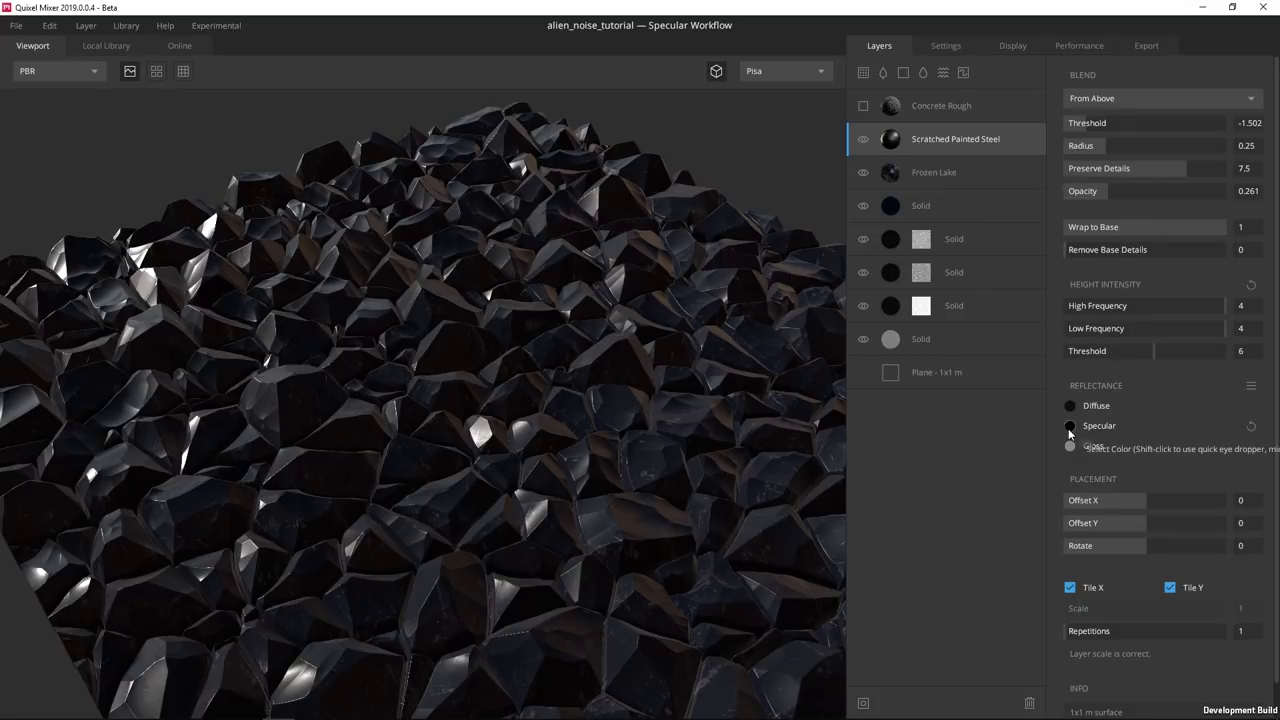
Make the Concrete Rough layer visible and inspect how it fills the gaps between the rocks
left_click(961, 110)
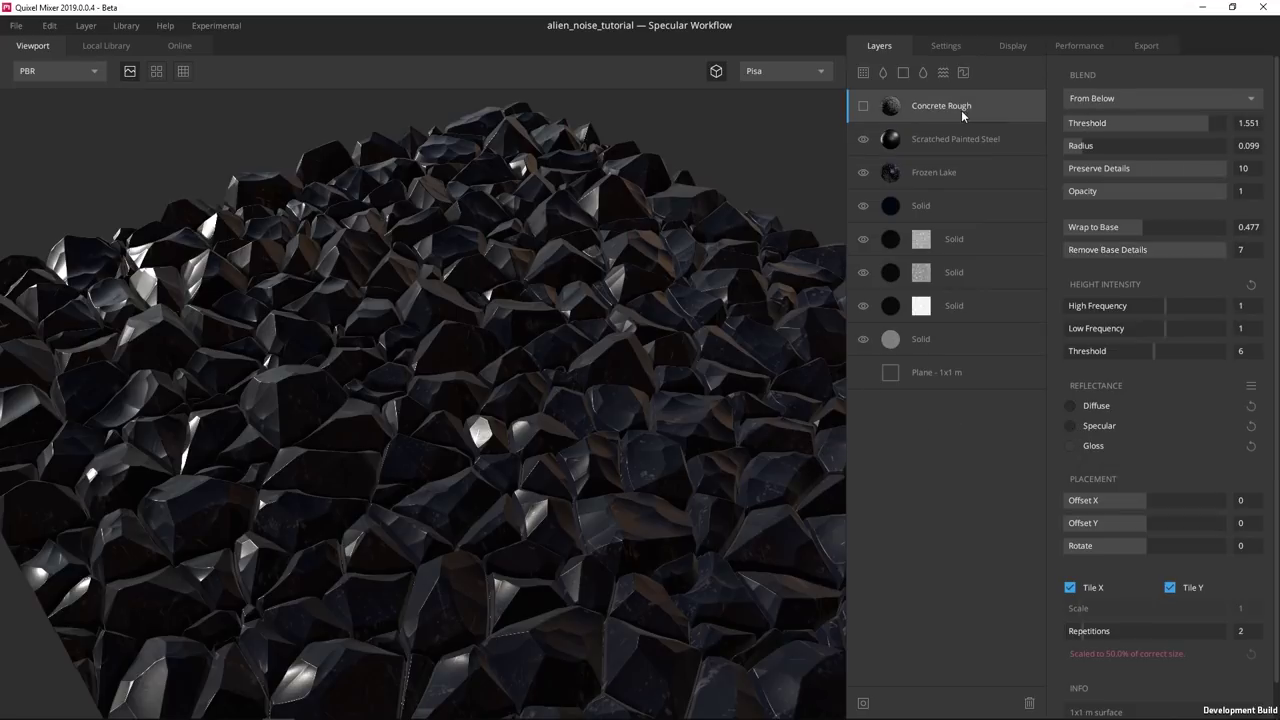
left_click(864, 108)
left_click_drag(505, 398, 436, 393)
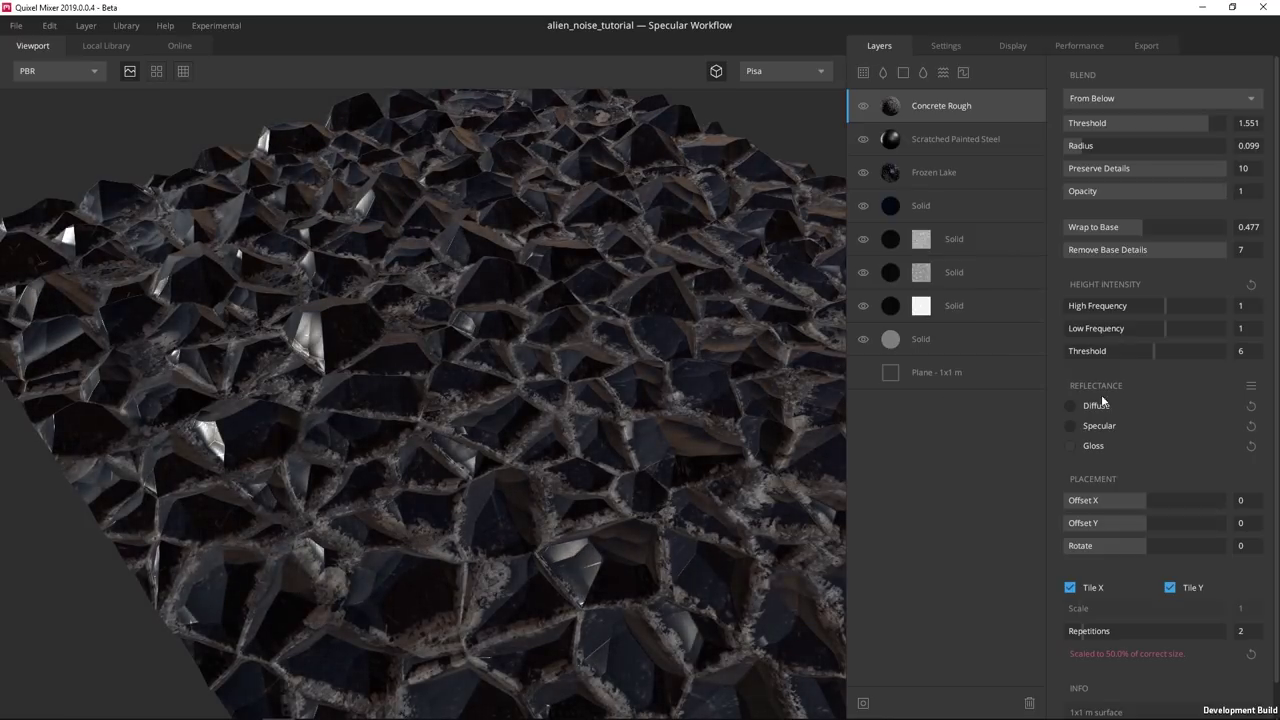
Try a blend Threshold of 1.568 on the Concrete Rough layer and check the whole surface
left_click_drag(461, 445, 431, 328)
scroll(469, 431, "down", 6)
scroll(431, 328, "up", 4)
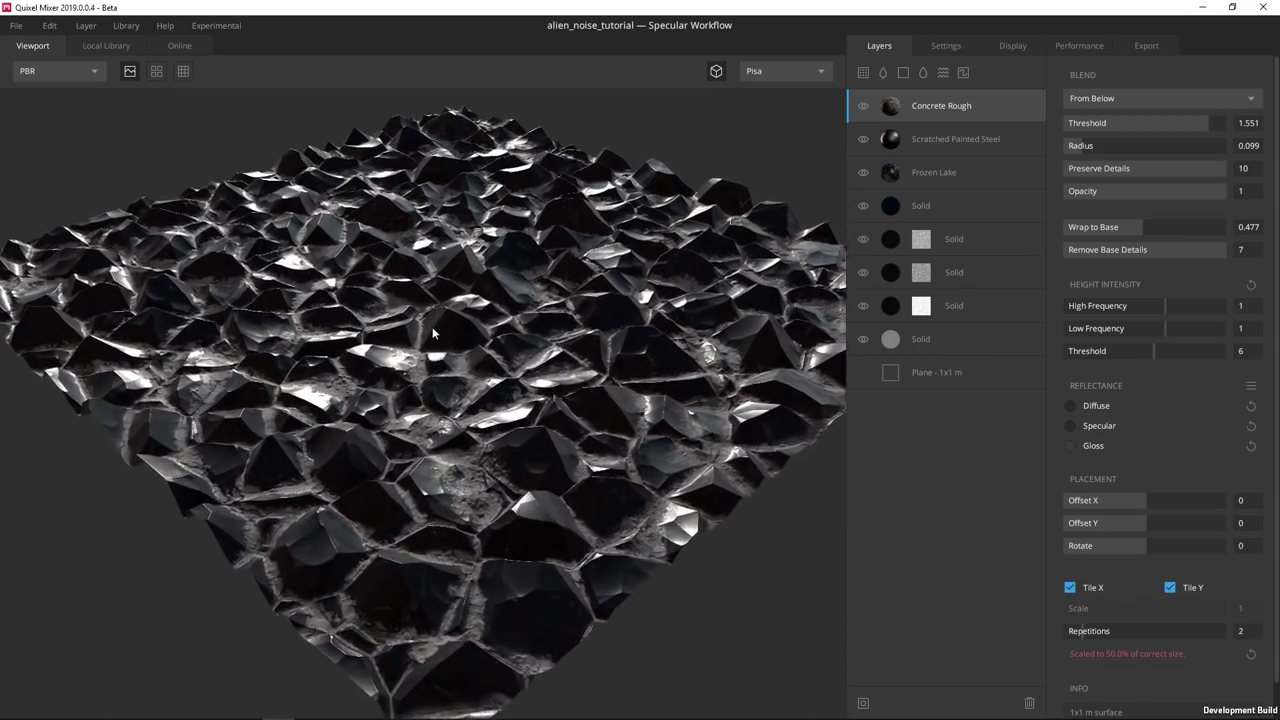
left_click_drag(1193, 117, 1205, 127)
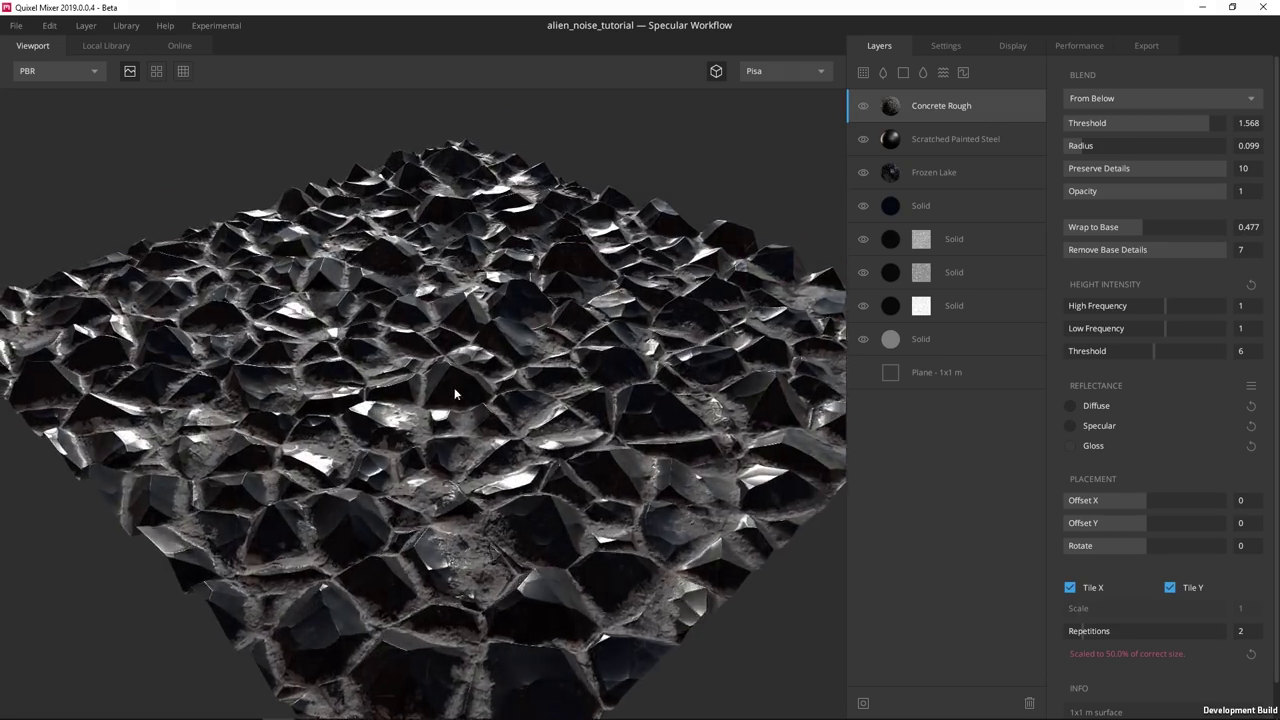
right_click_drag(454, 394, 641, 322, "alt")
Try a blend Radius of 0 on the Concrete Rough layer and inspect the concrete between the rocks up close
mouse_move(1086, 147)
left_mouse_down()
mouse_move(1142, 150)
mouse_move(1062, 147)
left_mouse_up()
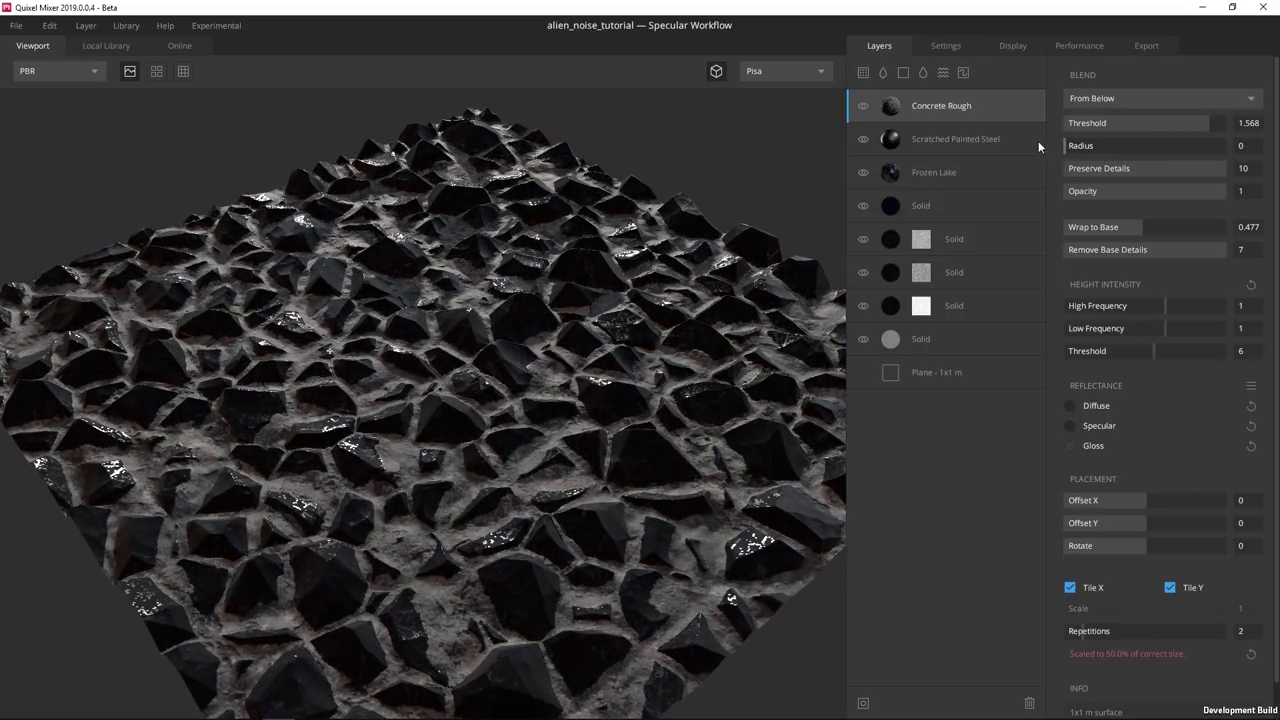
left_click_drag(436, 407, 404, 377)
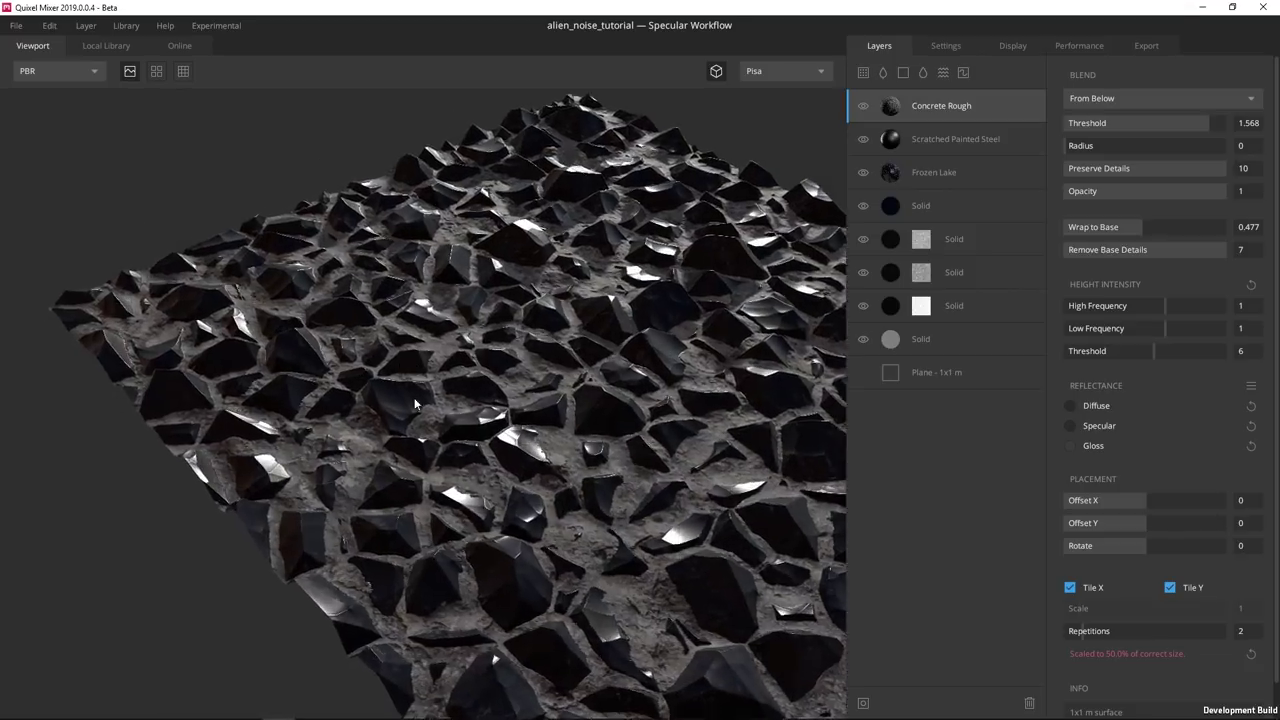
right_click_drag(404, 378, 402, 486)
left_click_drag(402, 486, 366, 460)
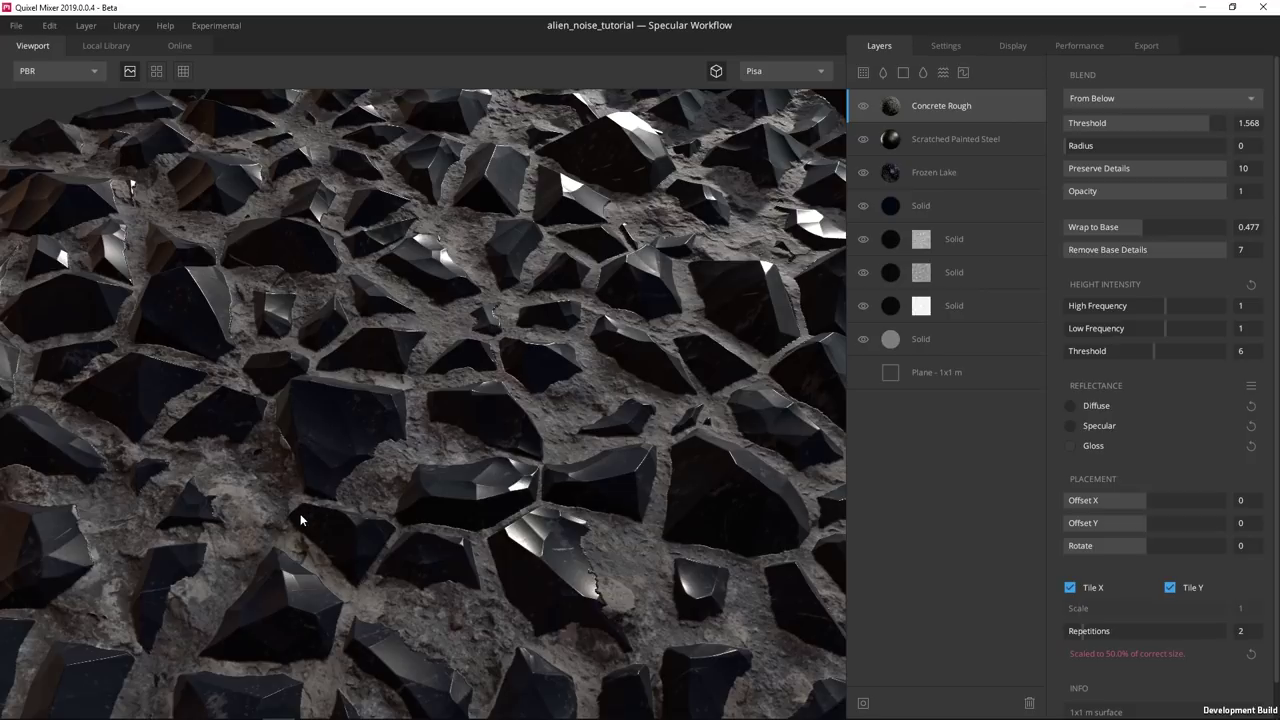
left_click_drag(512, 443, 563, 334)
right_click_drag(563, 334, 548, 280)
left_click_drag(548, 280, 549, 342)
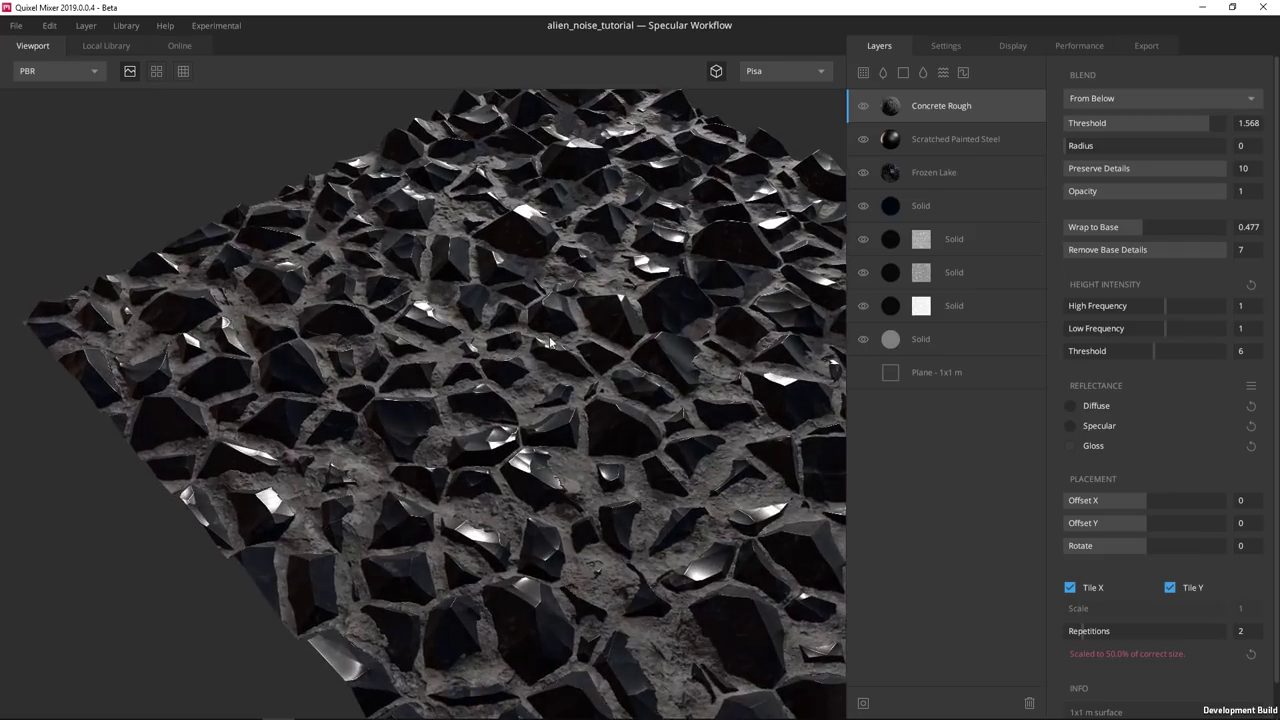
Try a blend Radius of 0.157 on the Concrete Rough layer and view the rocks under changed lighting
left_click_drag(1075, 148, 1090, 146)
left_click_drag(369, 481, 480, 516, "shift")
right_click_drag(476, 424, 434, 498)
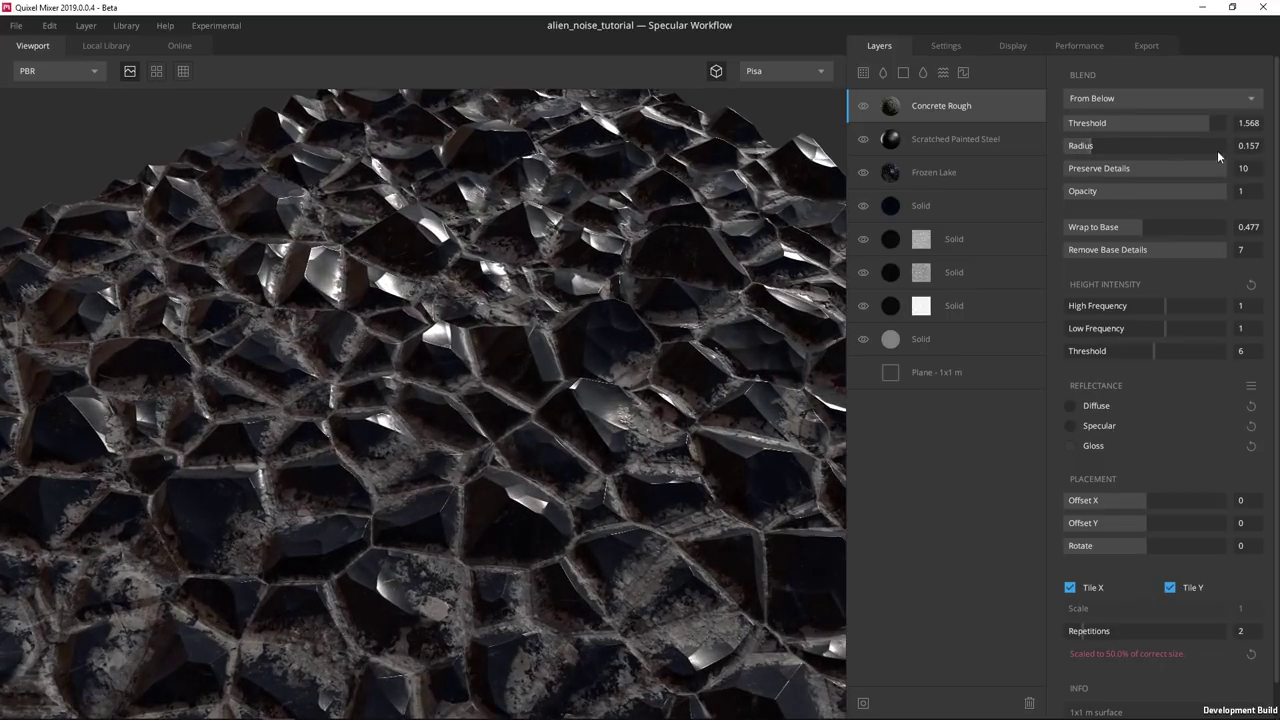
Set the Concrete Rough layer's blend Radius to 0.128 and check the surface under changed lighting, both close up and from afar
left_click_drag(1090, 150, 1085, 150)
left_click_drag(455, 450, 757, 459, "shift")
scroll(533, 478, "down", 6)
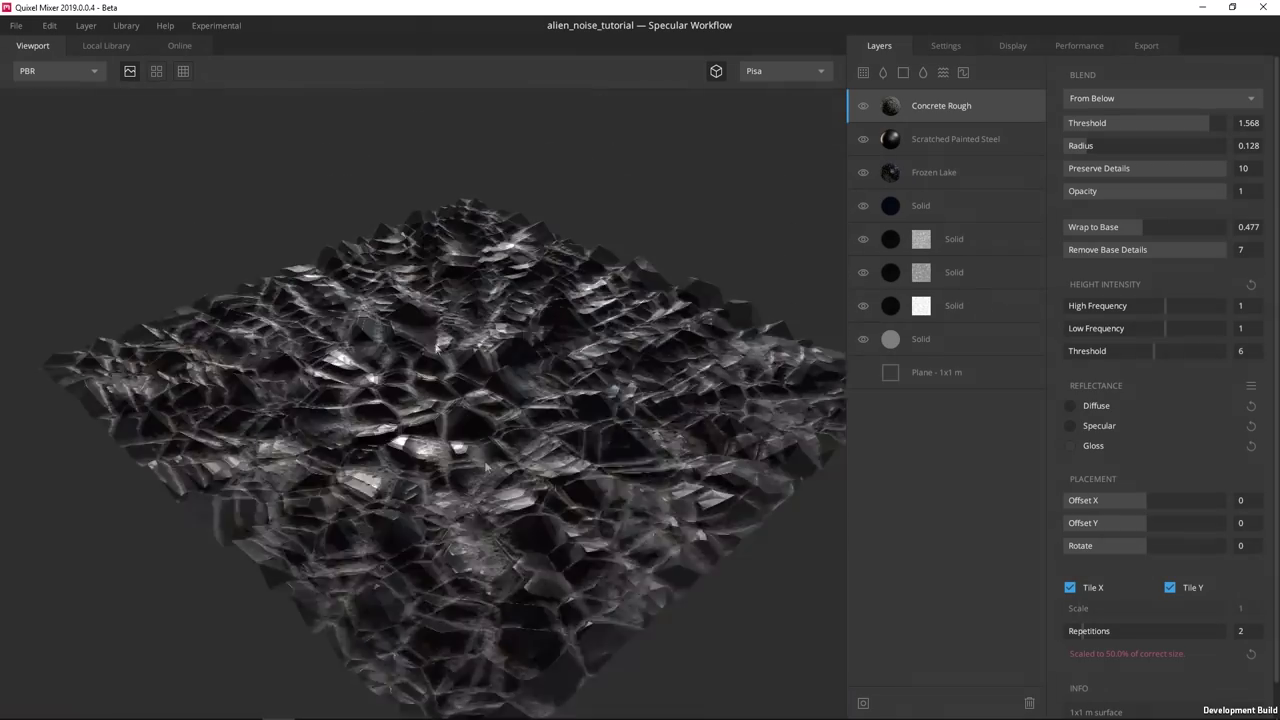
scroll(496, 449, "up", 8)
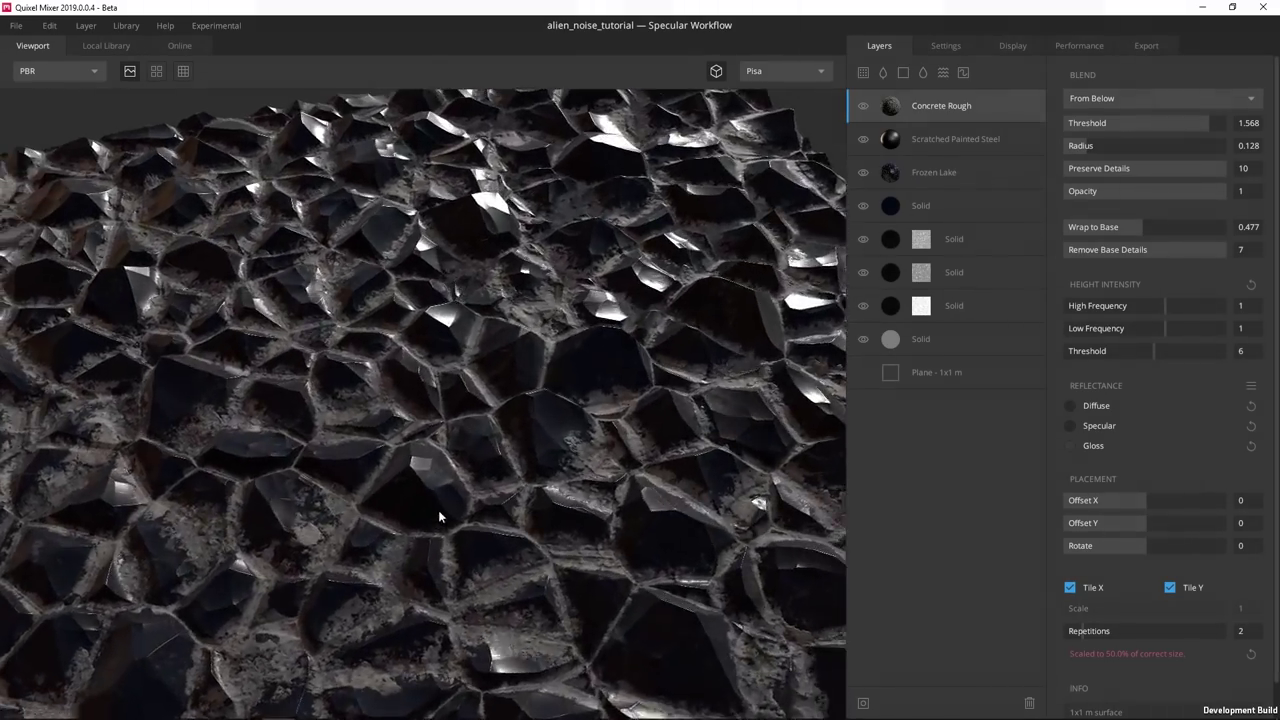
scroll(523, 451, "down", 5)
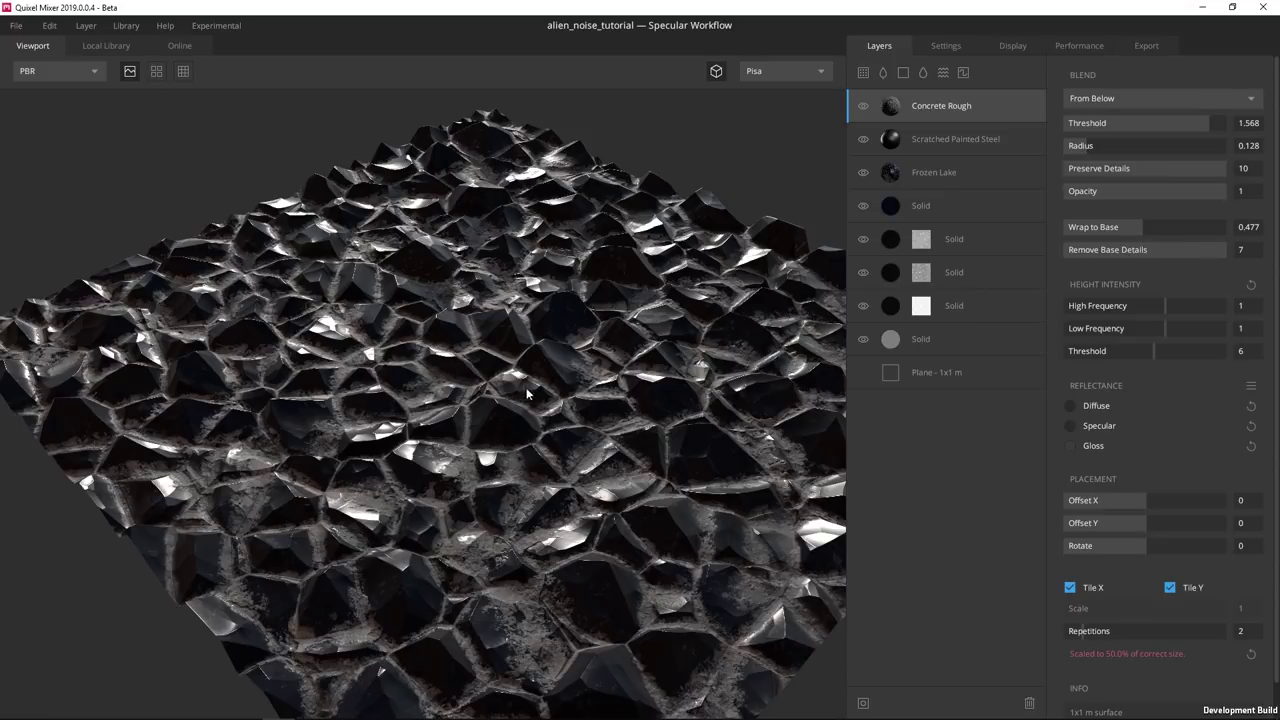
scroll(487, 412, "up", 4)
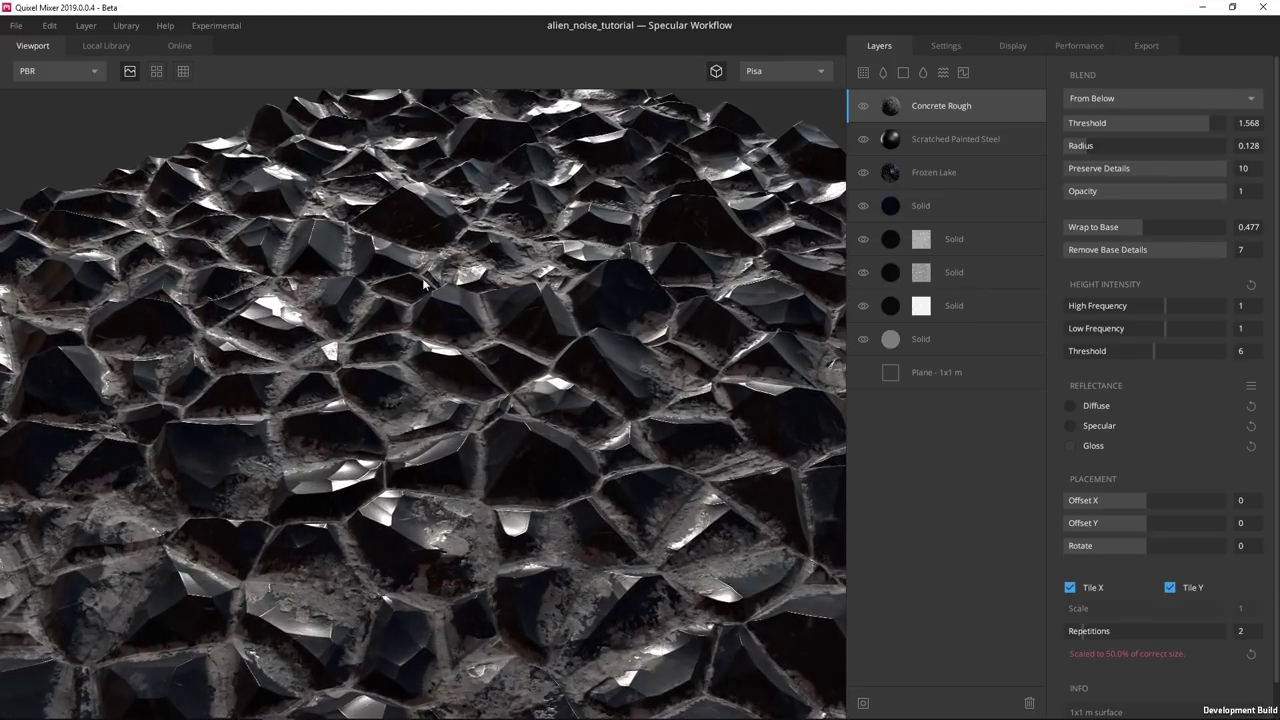
left_click_drag(424, 285, 397, 360)
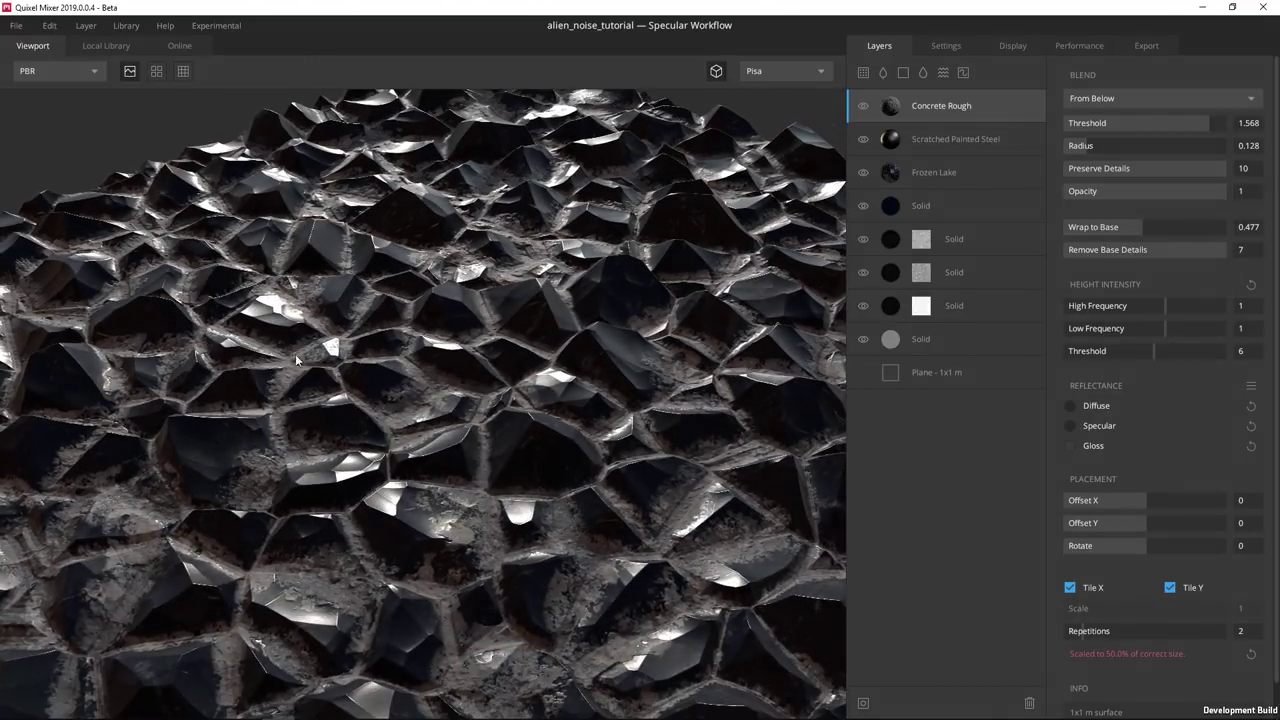
Set the Concrete Rough layer's blend Threshold to 1.601 and review the whole surface
left_click_drag(1199, 125, 1209, 125)
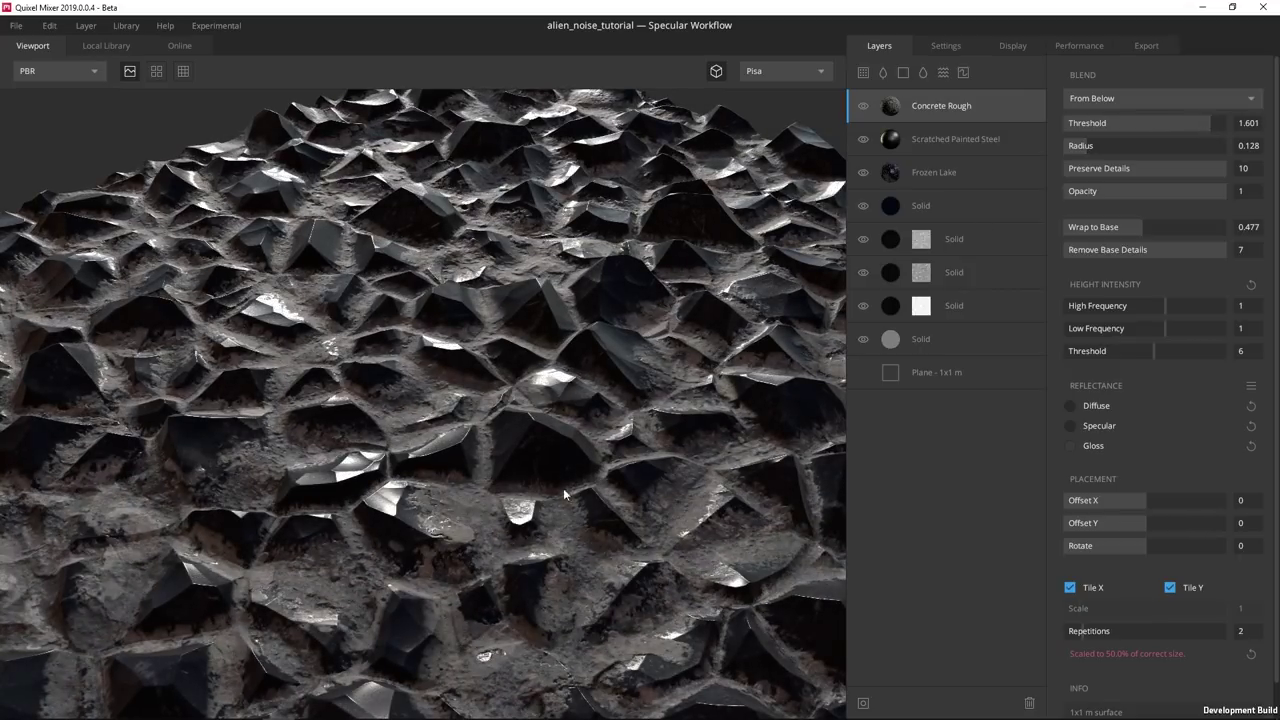
scroll(544, 515, "down", 5)
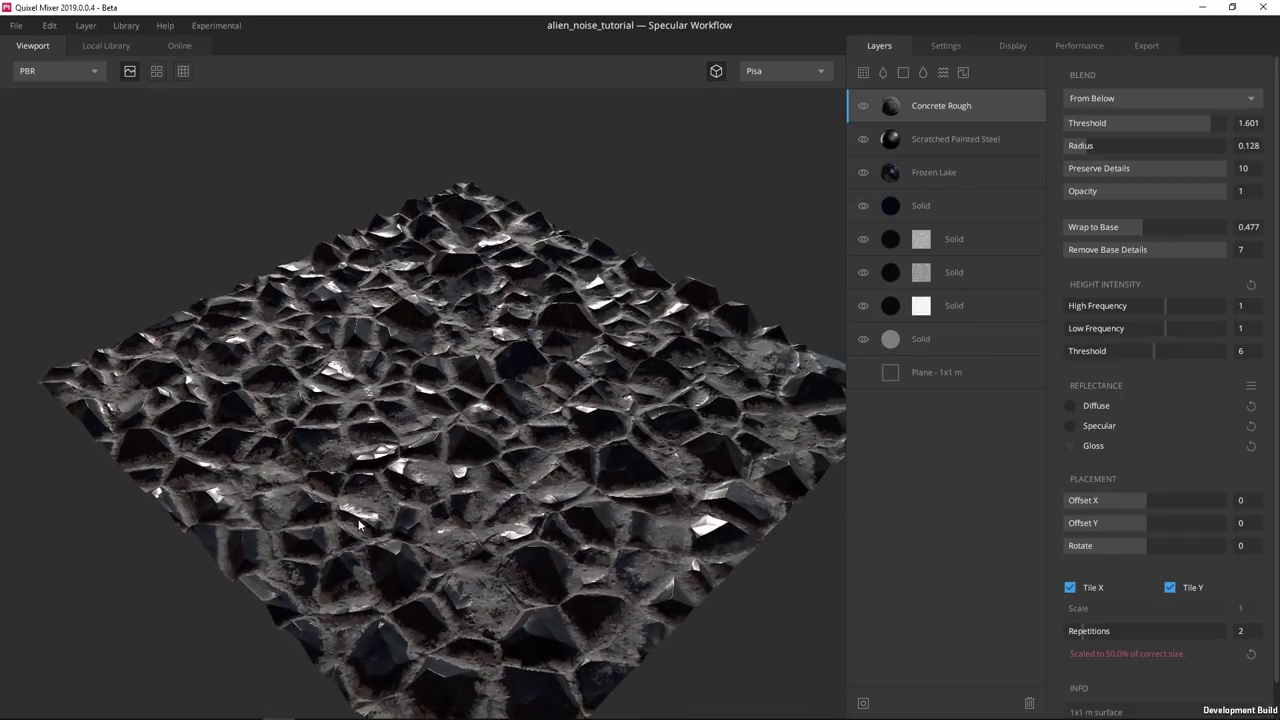
scroll(421, 464, "up", 4)
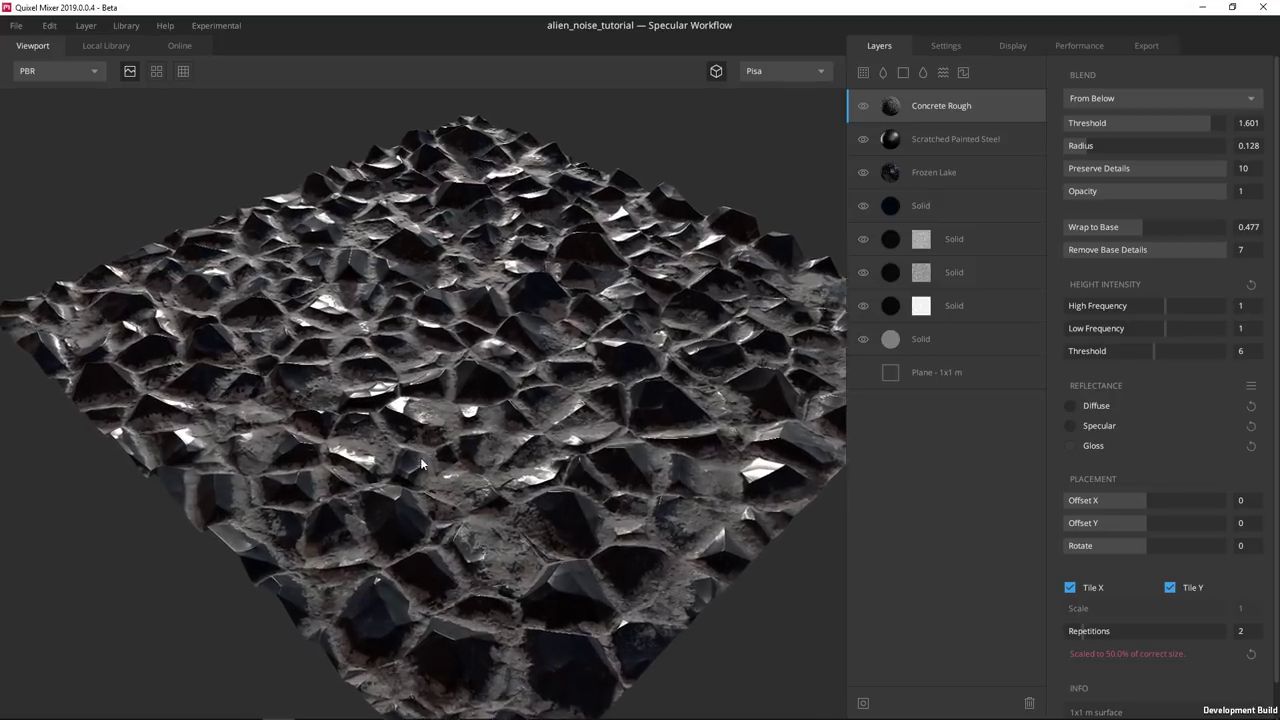
scroll(423, 458, "down", 5)
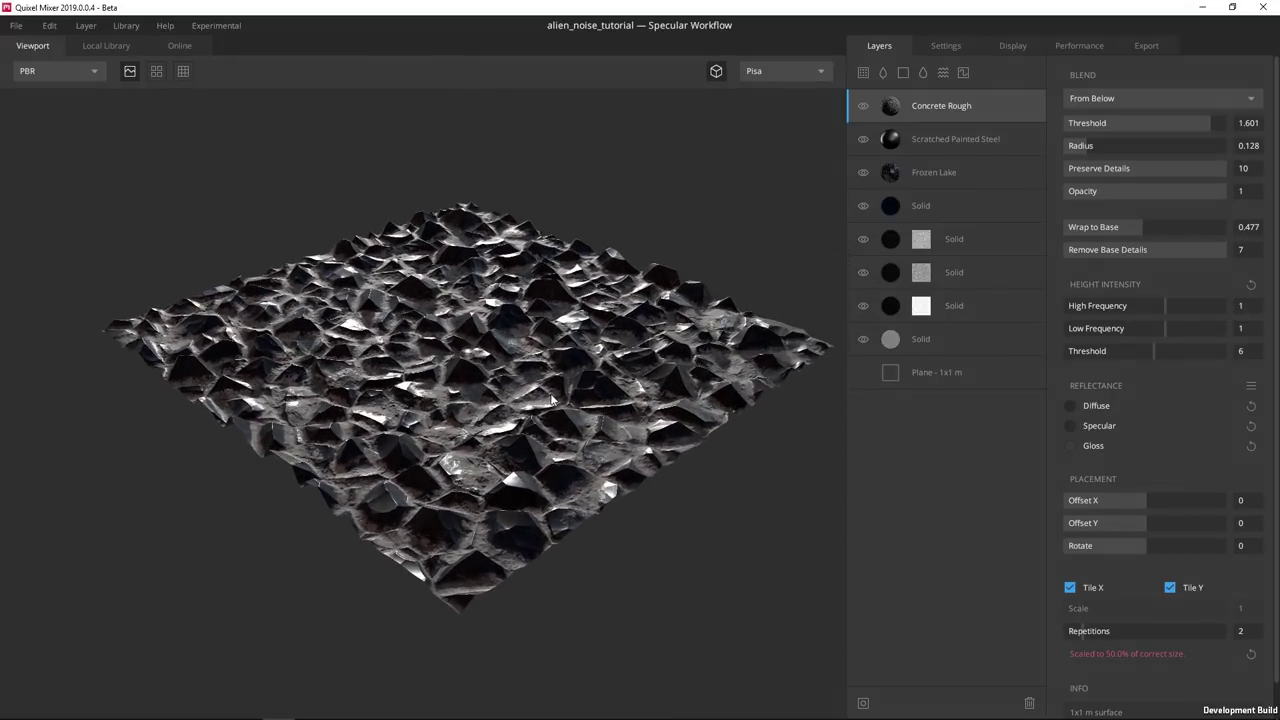
left_click_drag(551, 400, 525, 410)
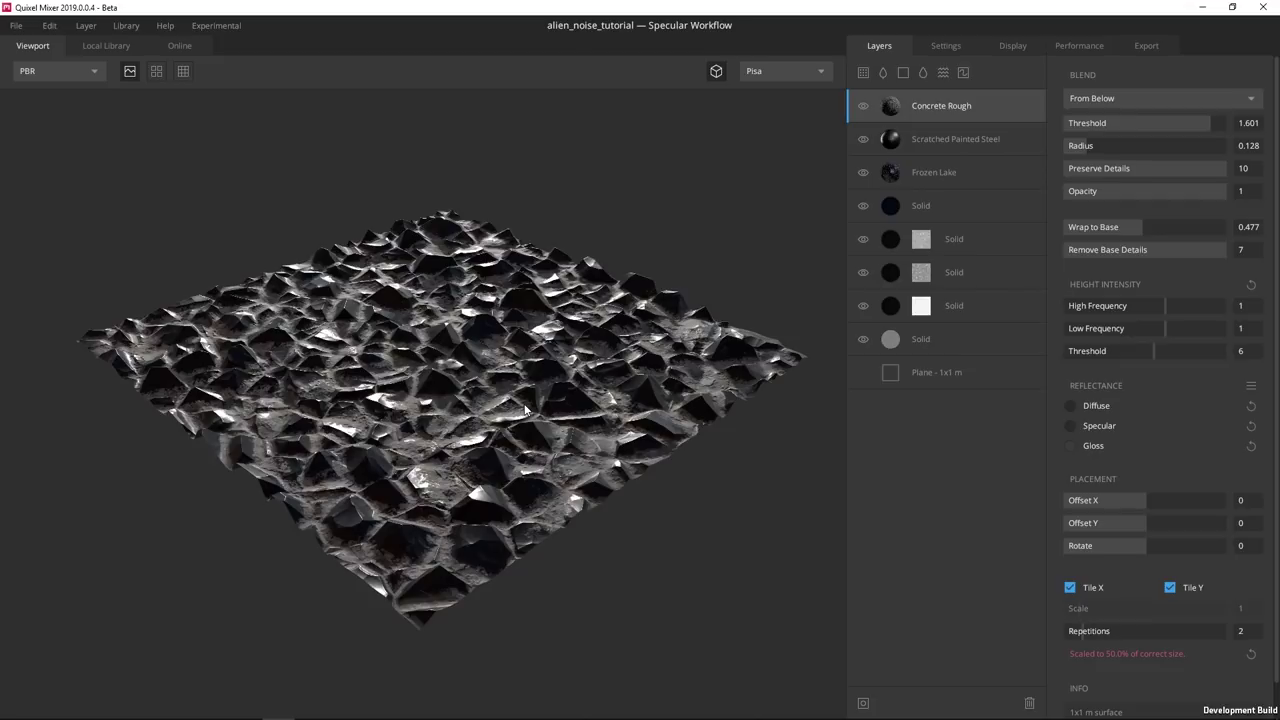